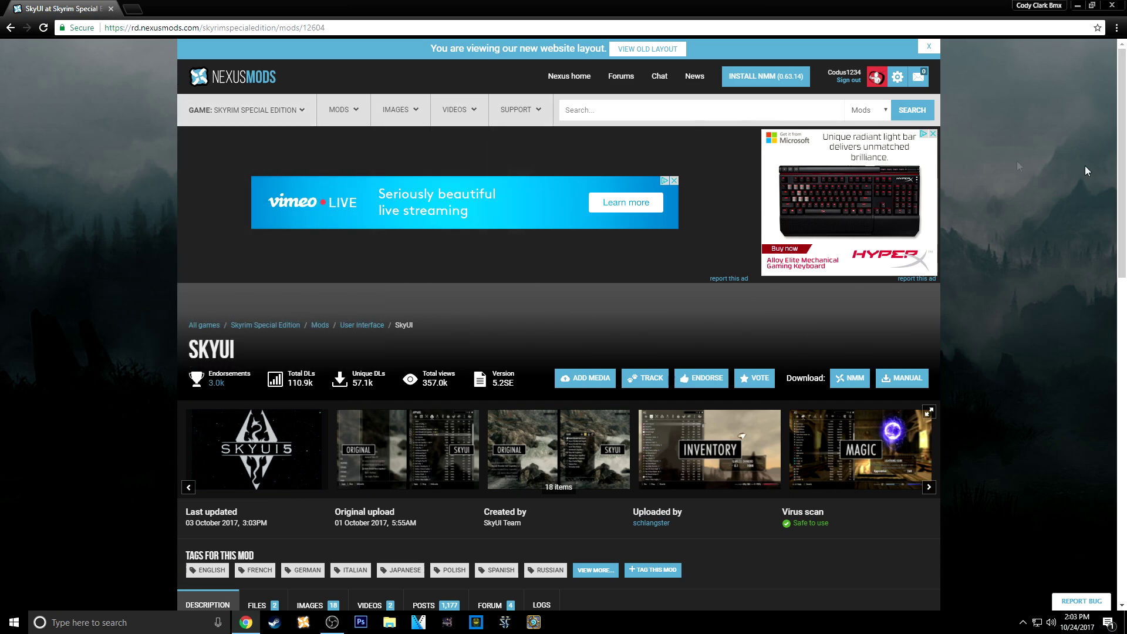
Look through the SkyUI mod page and expand its requirements and installation section.
scroll(1050, 225, down, 1)
scroll(1050, 226, up, 1)
scroll(950, 268, down, 1)
scroll(949, 265, down, 2)
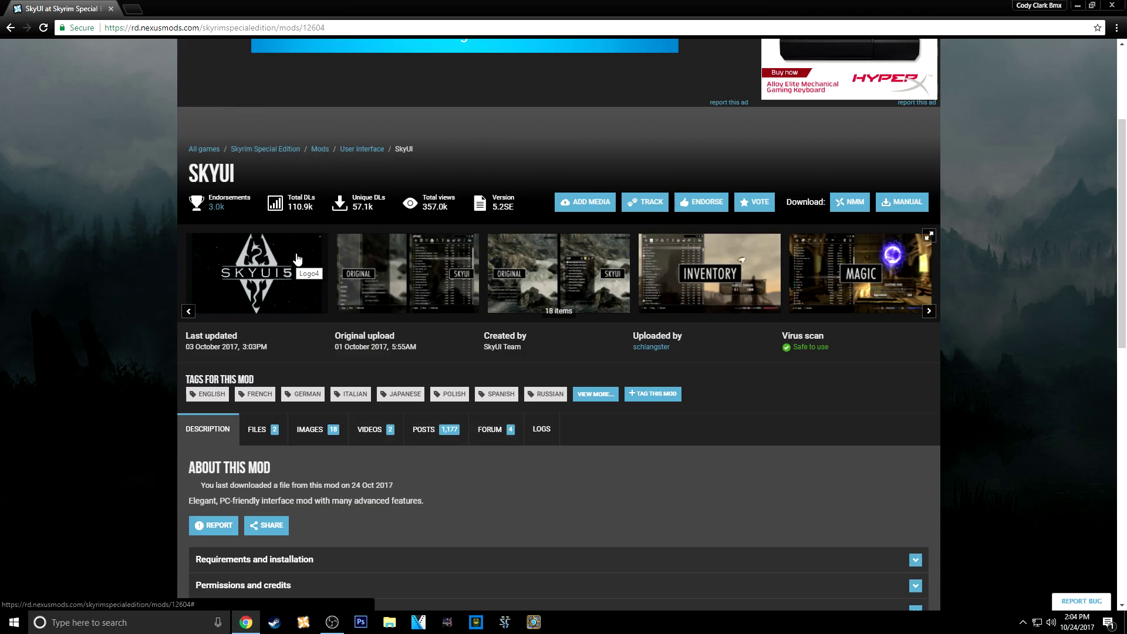
scroll(709, 424, down, 1)
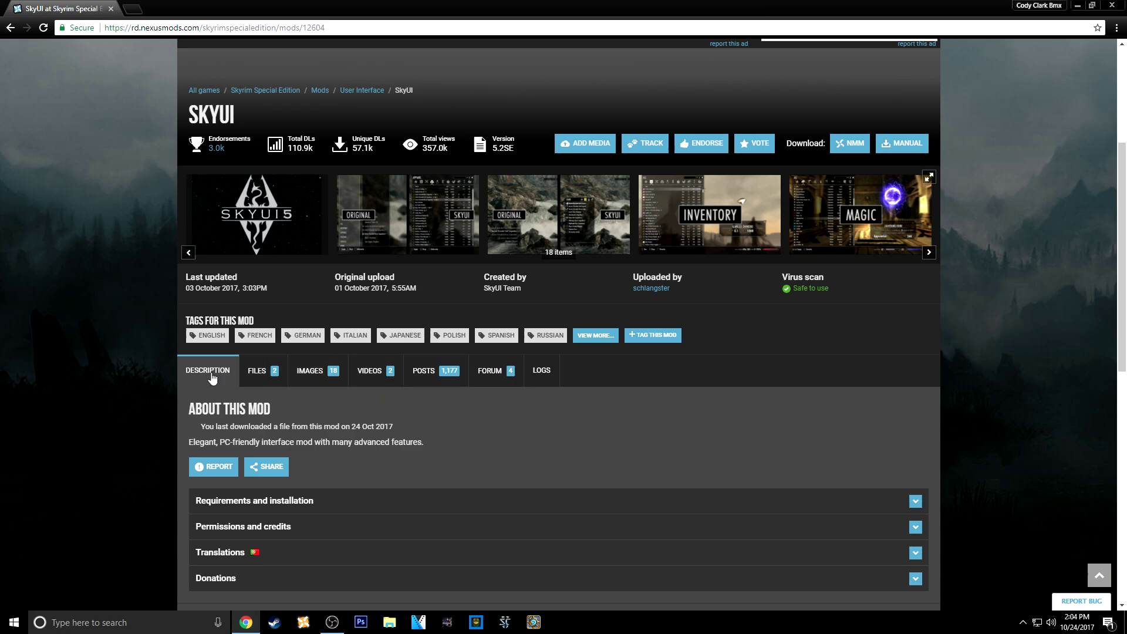
scroll(234, 423, down, 2)
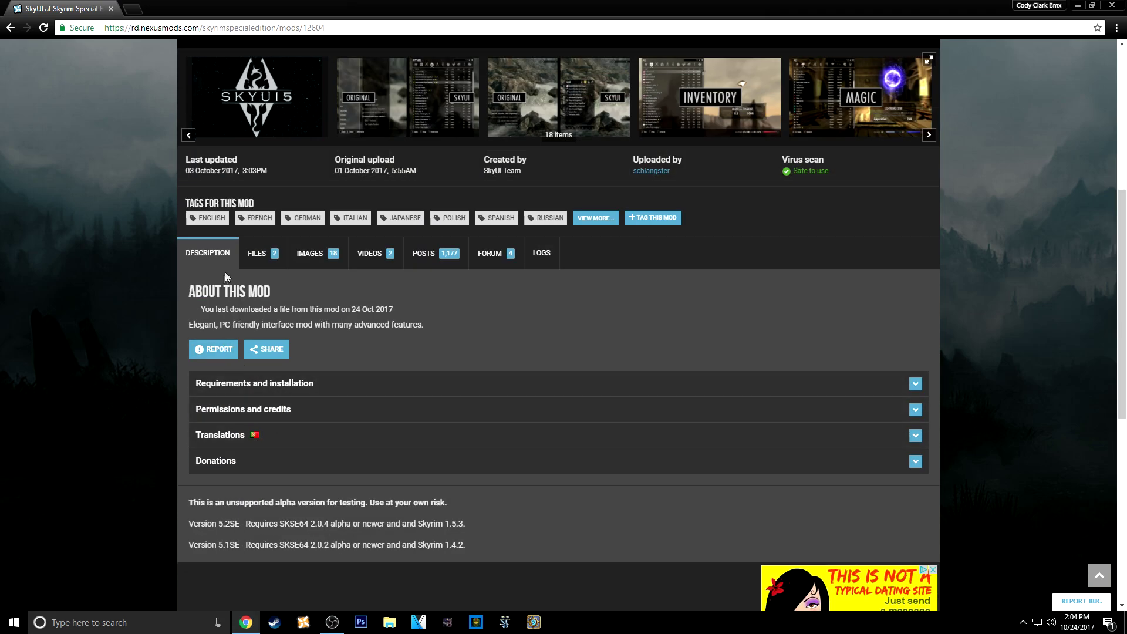
click(239, 388)
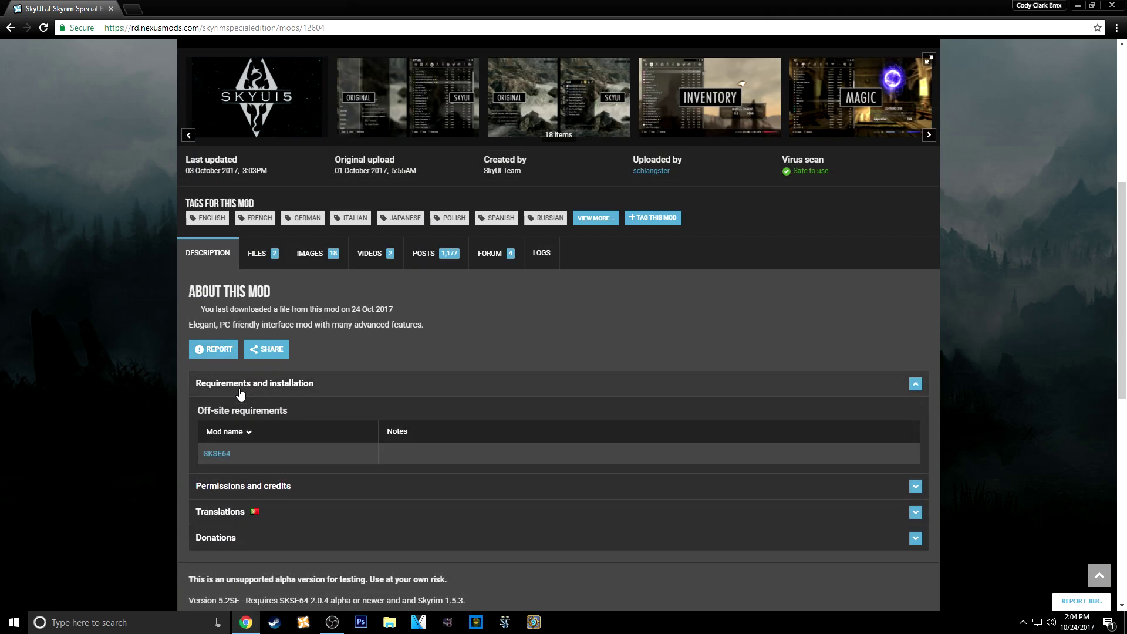
Open the SKSE64 off-site requirement in a new browser tab and switch to that tab.
right_click(220, 459)
click(241, 462)
click(194, 5)
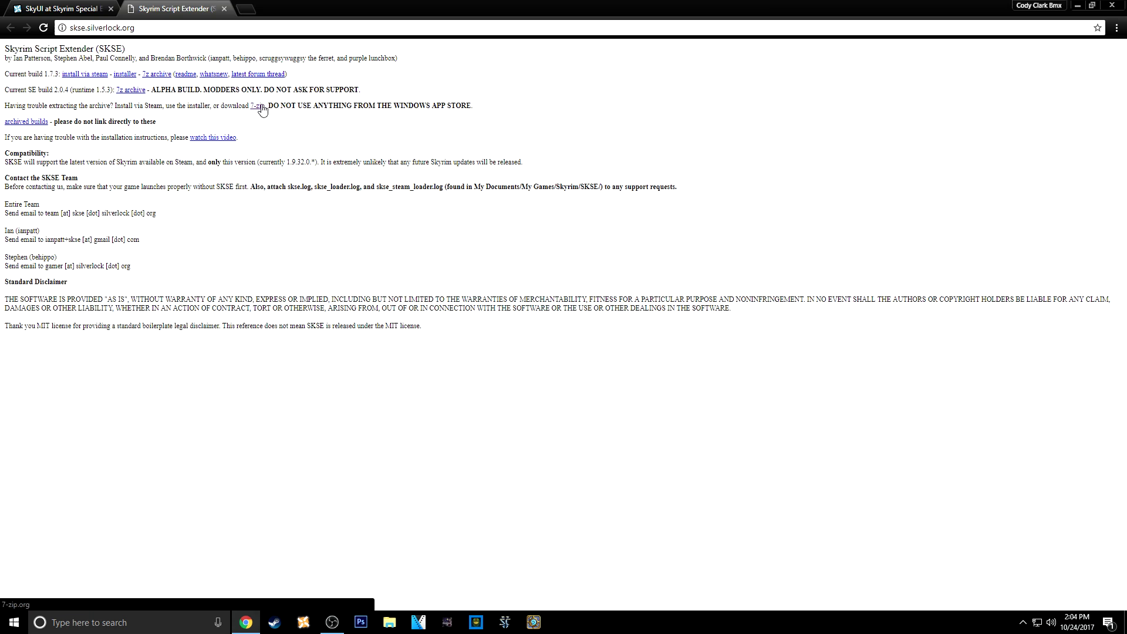
Minimize the browser and open the Skyrim Special Edition game folder and the Downloads folder in two separate windows, side by side.
click(1079, 6)
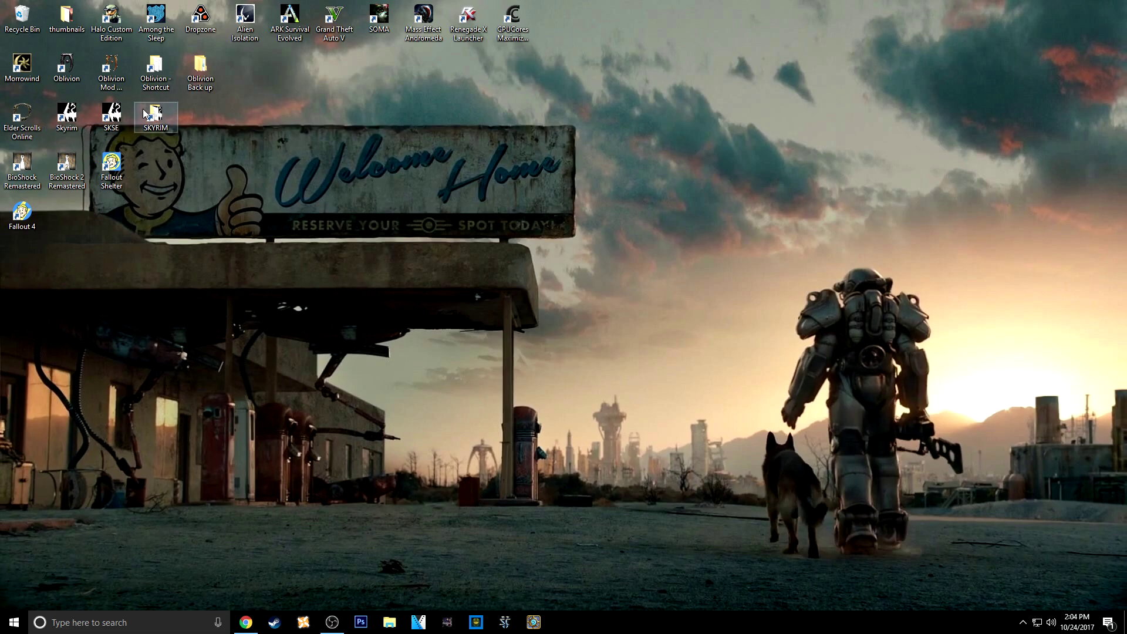
double_click(165, 115)
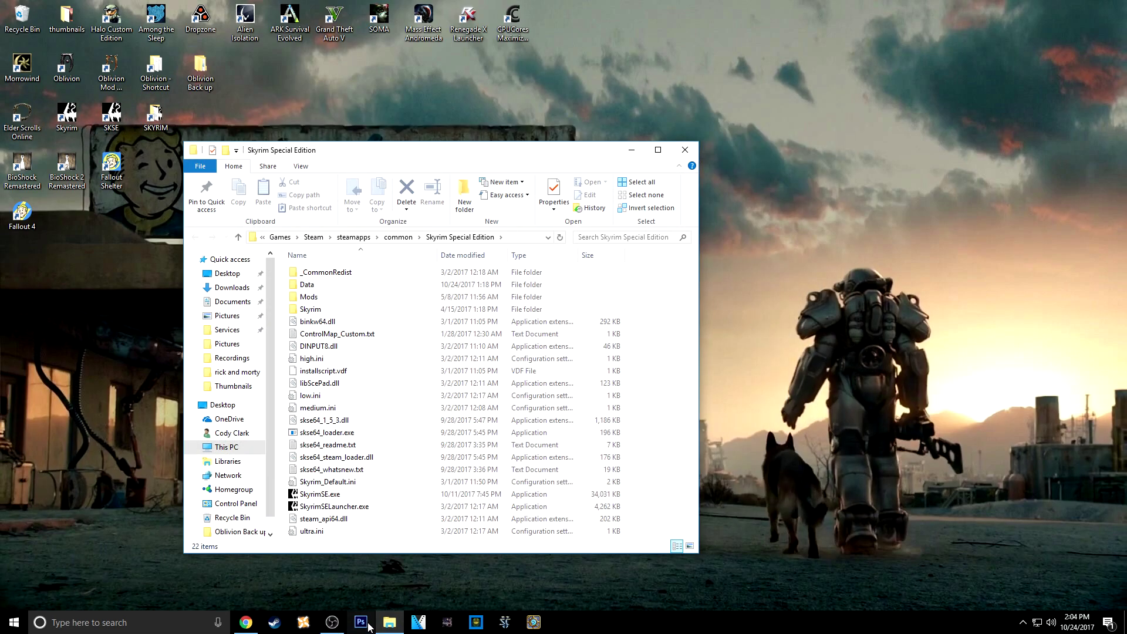
right_click(385, 622)
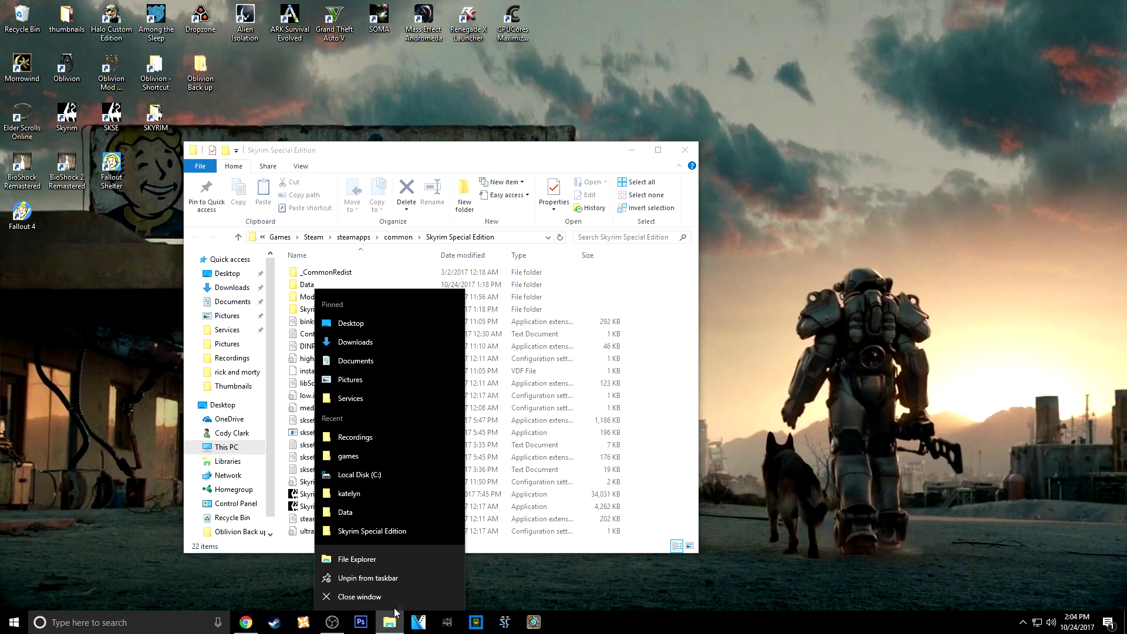
click(402, 566)
double_click(408, 321)
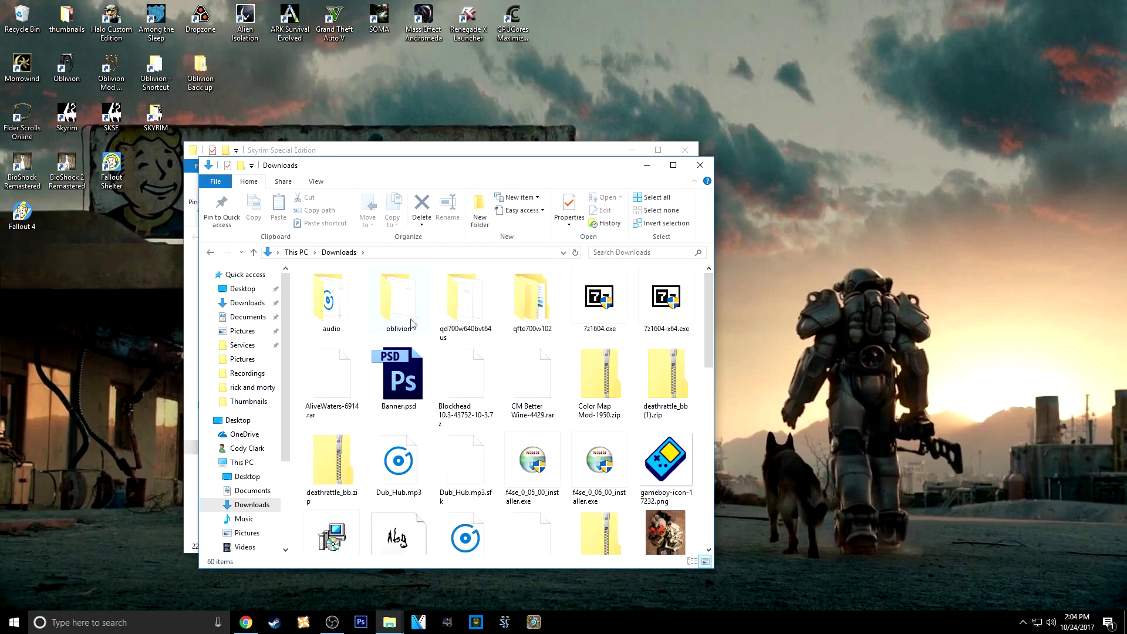
drag(475, 174, 875, 176)
Open skse64_2_00_04.7z from Downloads in 7-Zip, enter its skse64_2_00_04 folder, and place the archive window beside the game folder.
scroll(864, 405, down, 6)
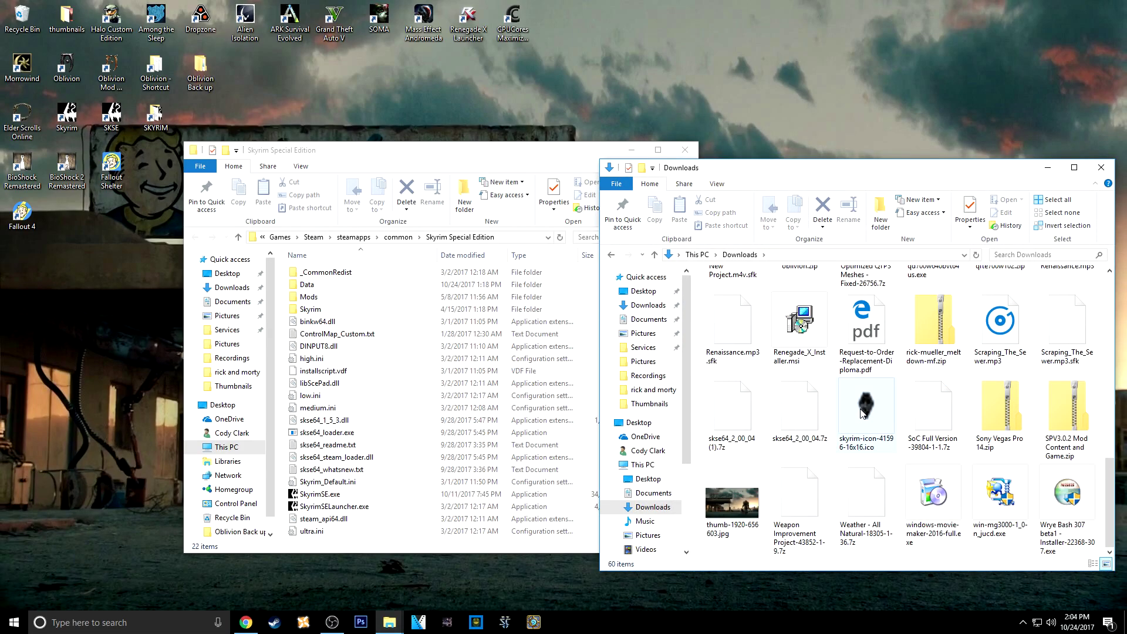
right_click(799, 413)
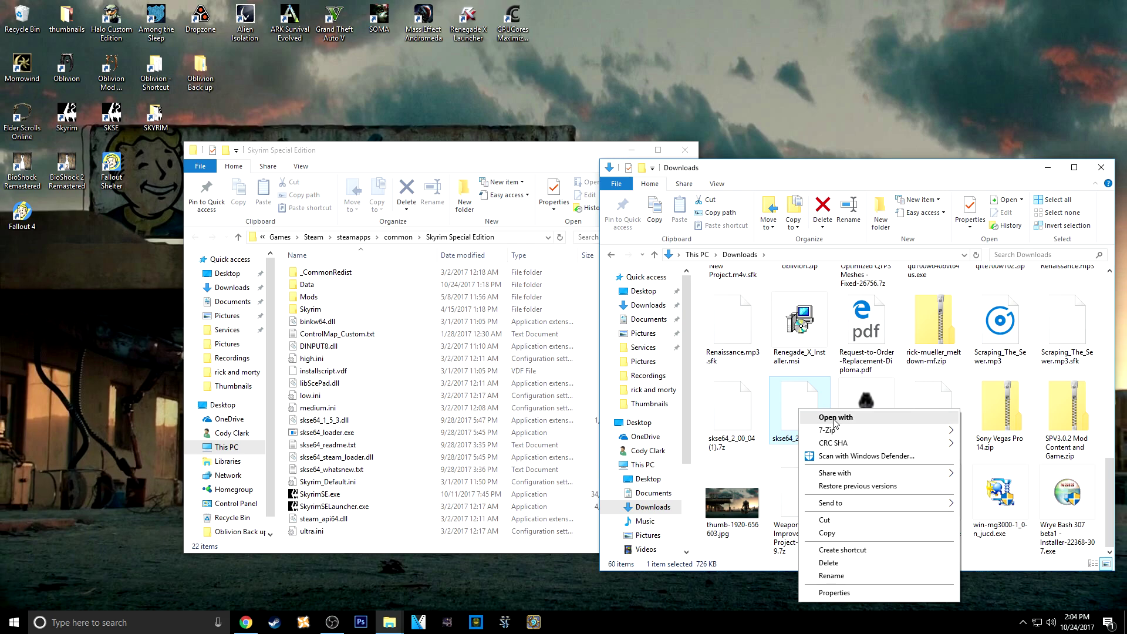
mouse_move(835, 431)
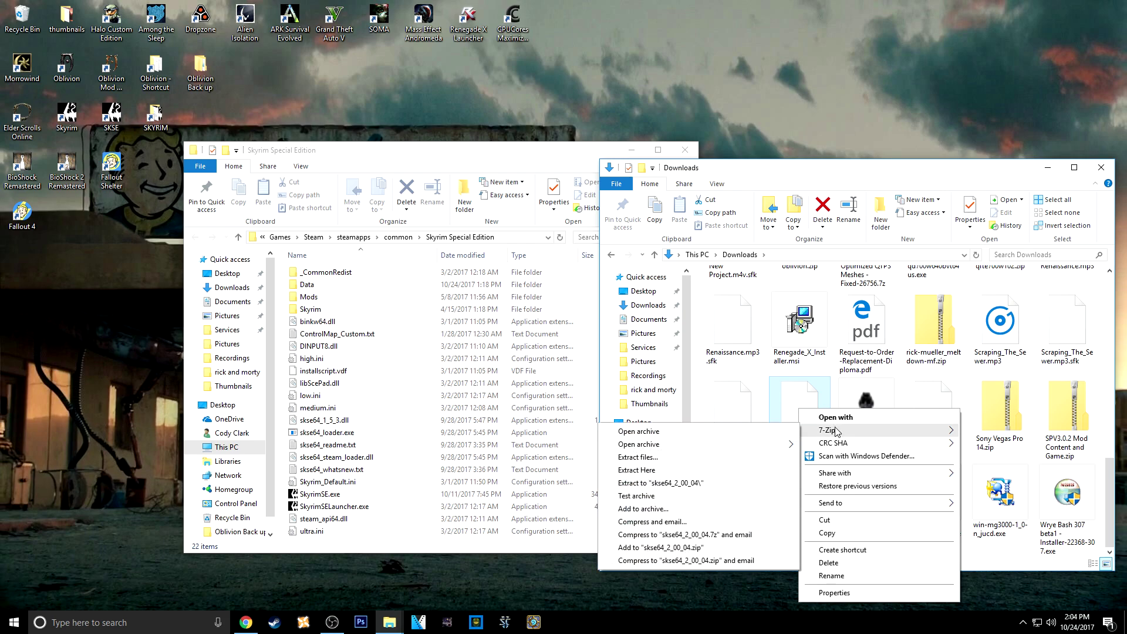
click(759, 440)
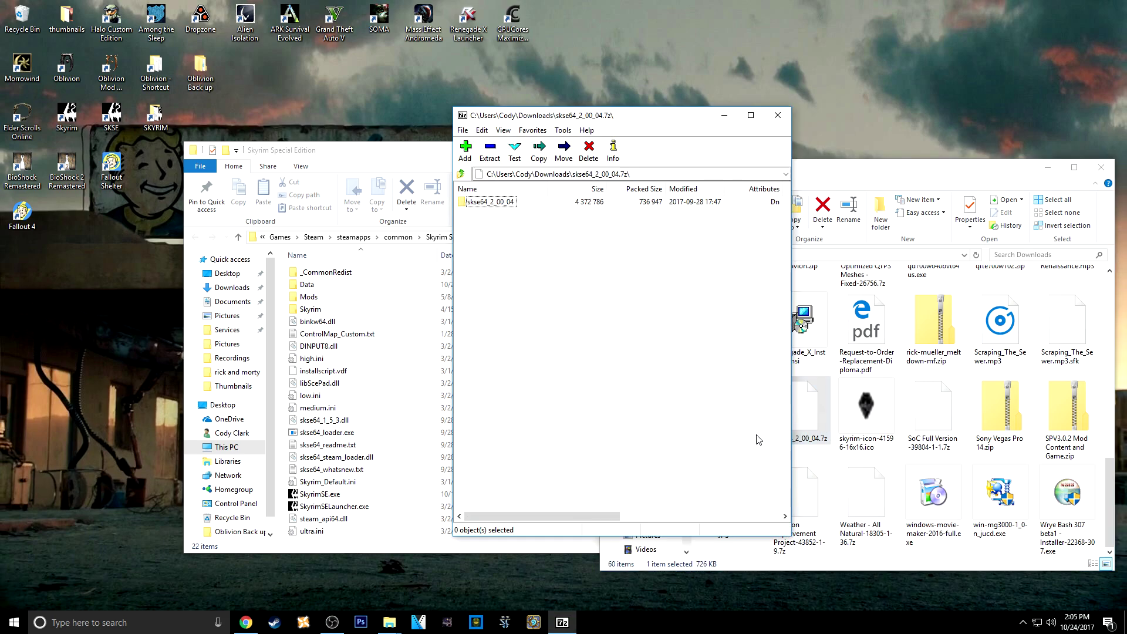
double_click(491, 202)
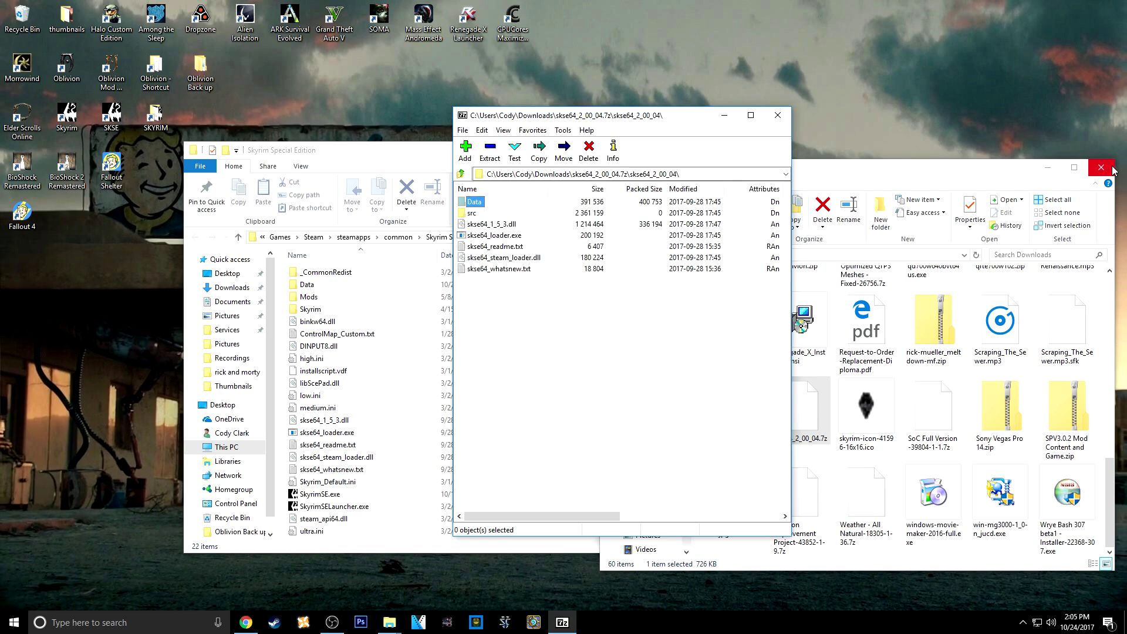
click(1109, 168)
drag(677, 120, 952, 152)
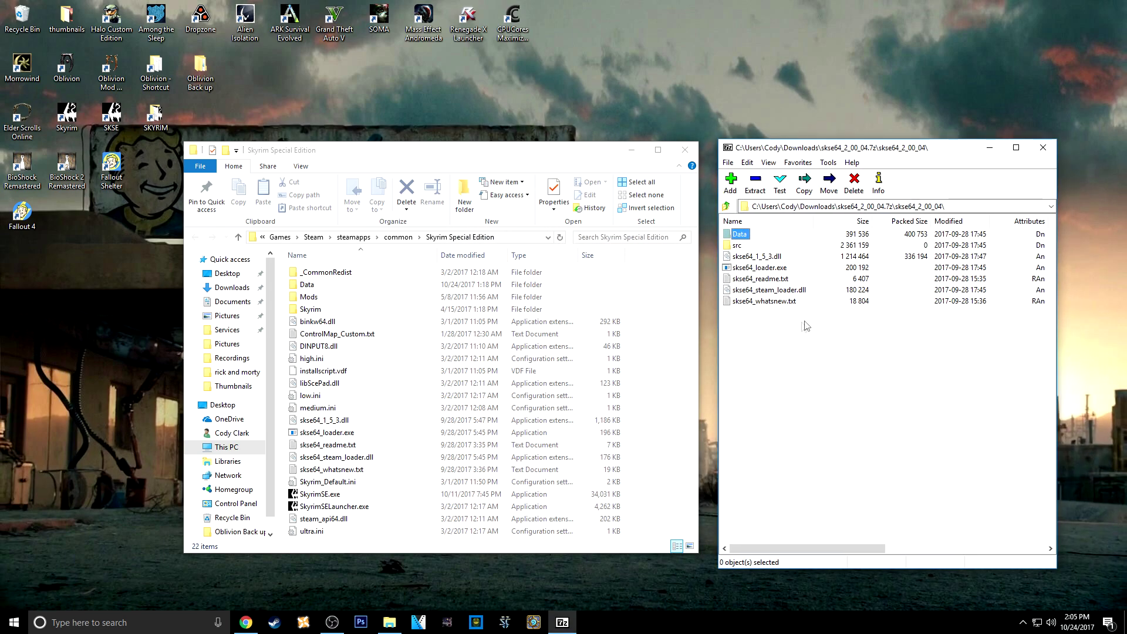
Highlight the archive's five loose skse64 files and its Data folder for comparison with the game folder, and close the archive.
click(785, 322)
drag(779, 311, 753, 259)
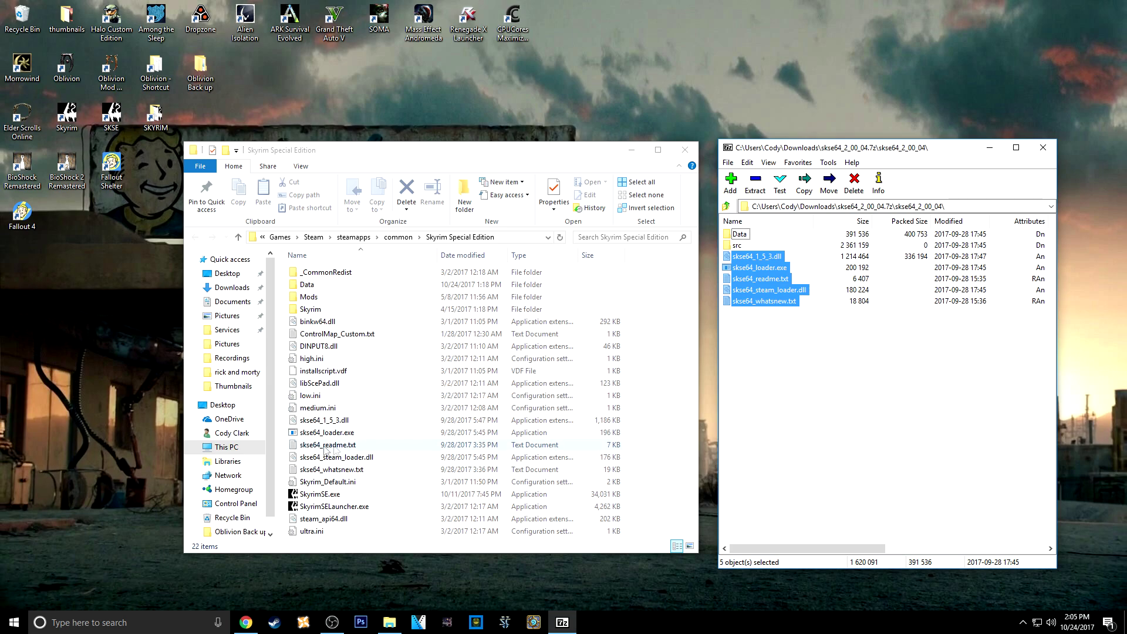
click(774, 404)
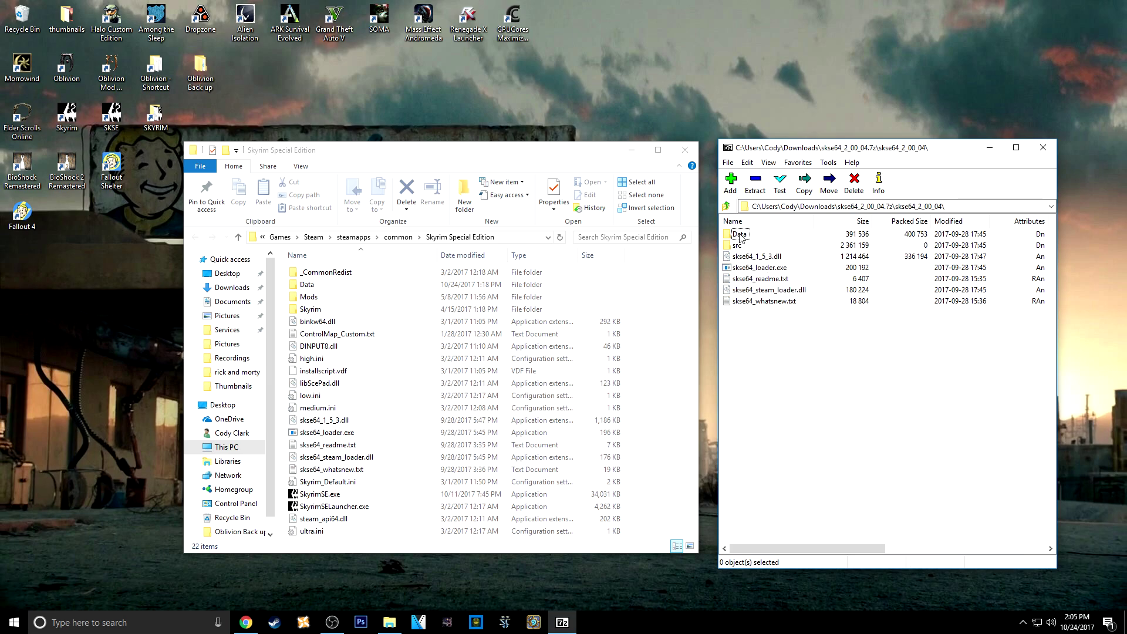
click(740, 235)
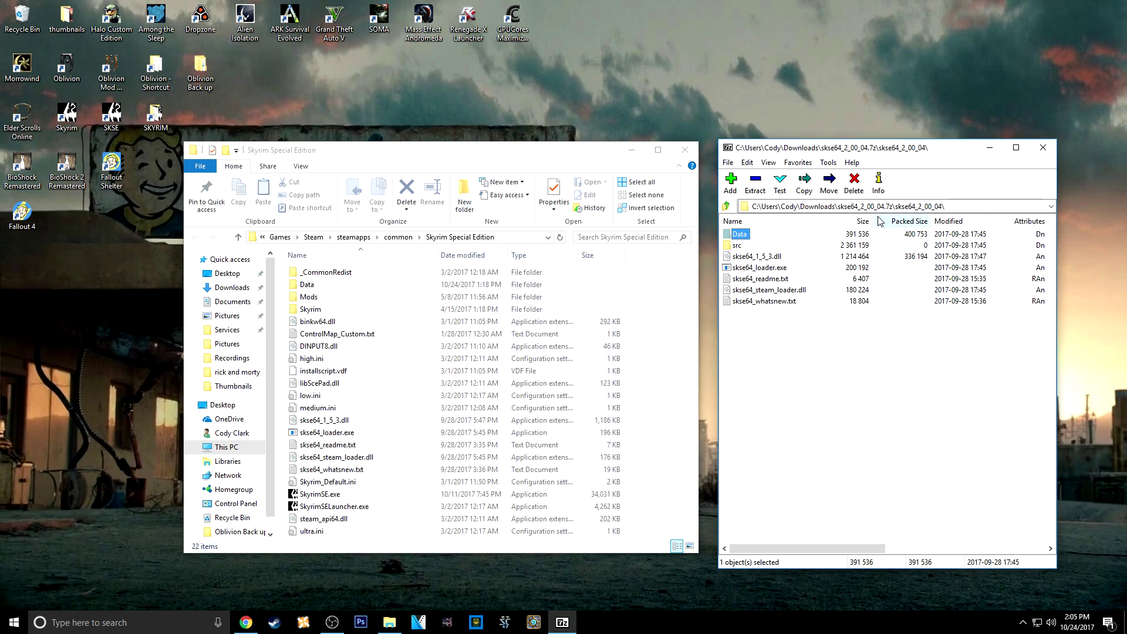
click(1041, 154)
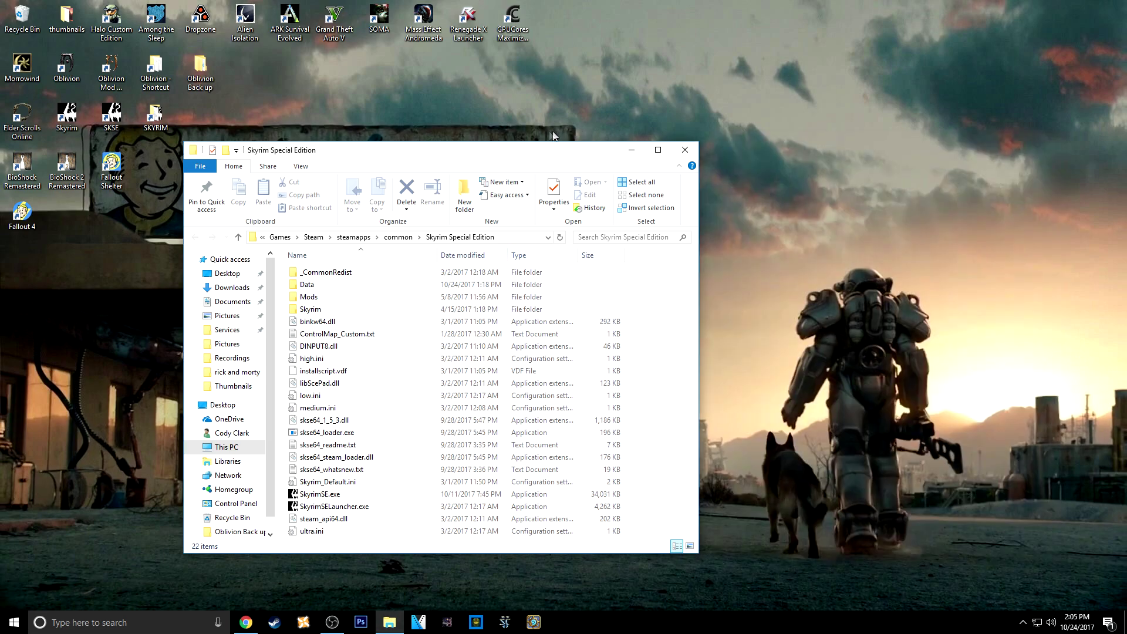
Create a desktop shortcut to skse64_loader.exe from the Skyrim Special Edition folder.
drag(517, 158, 692, 95)
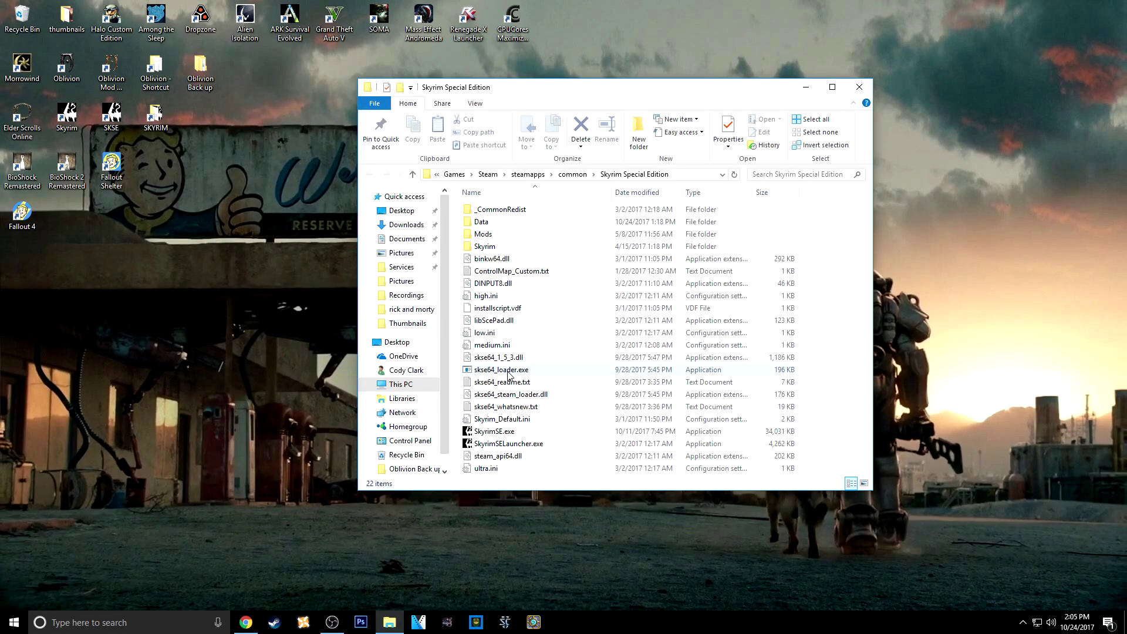
right_click(508, 371)
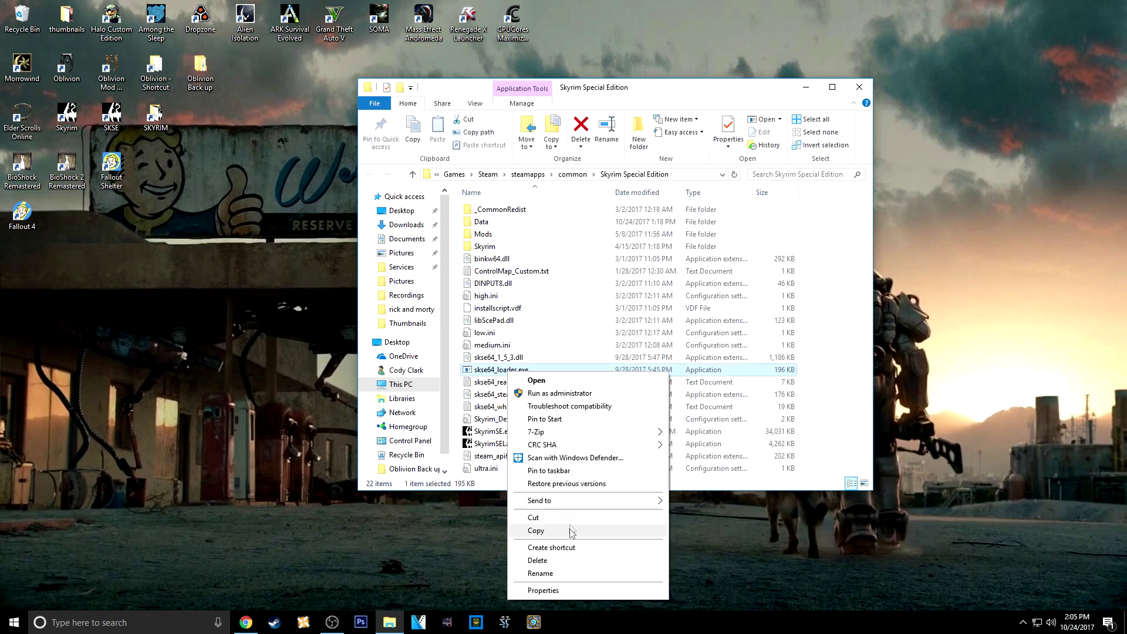
mouse_move(575, 509)
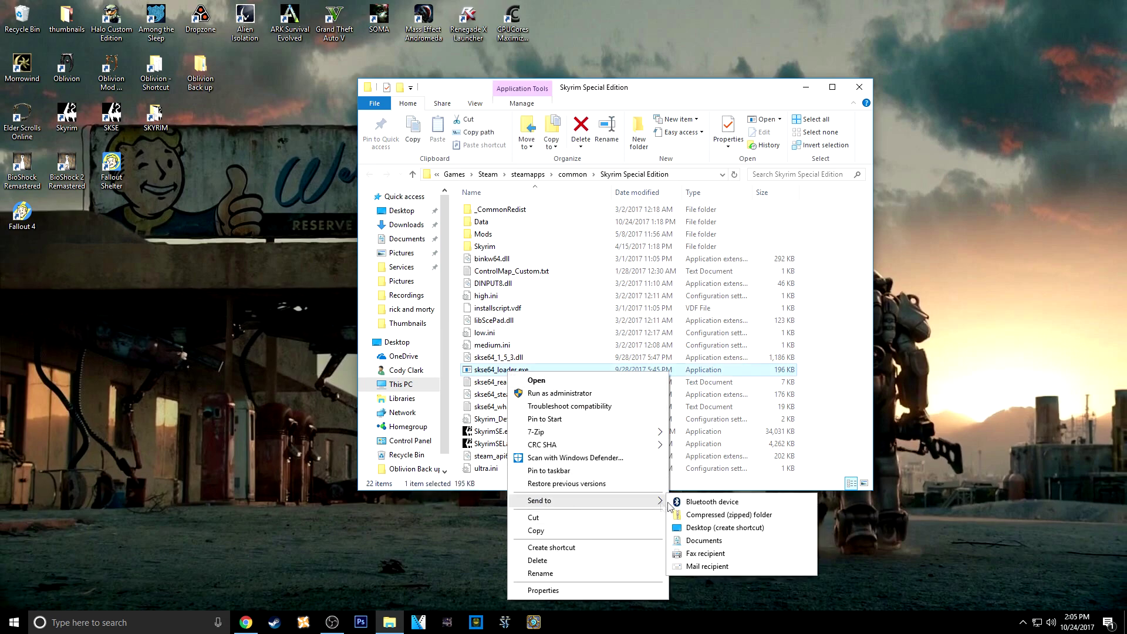
click(757, 532)
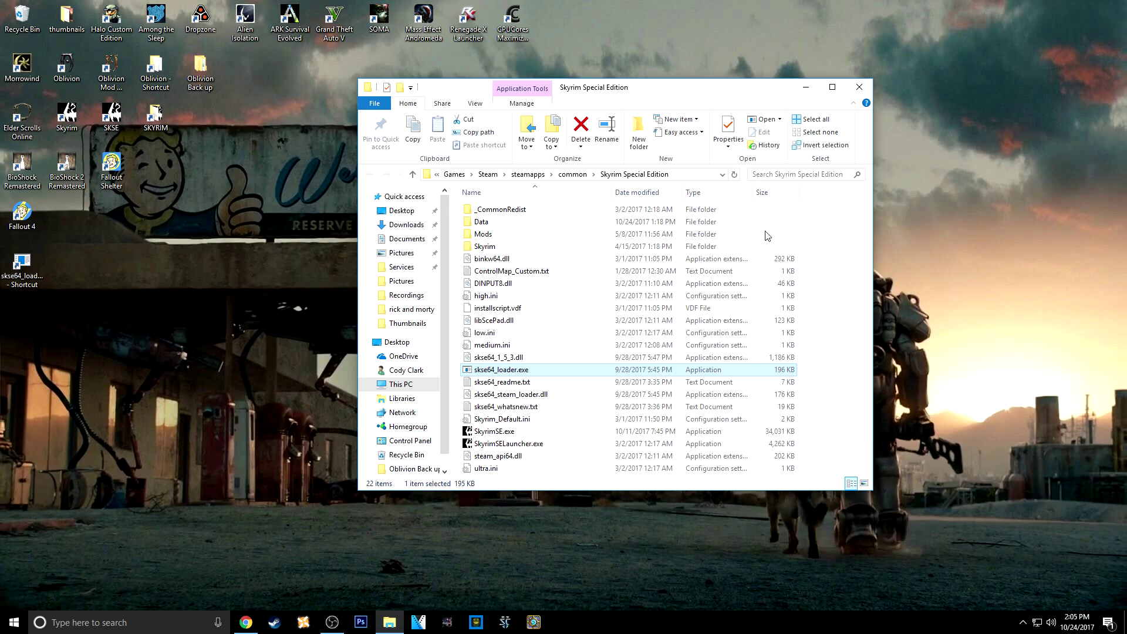
Close the game folder and move the new skse64_loader shortcut to the desktop row containing the SKYRIM folder.
drag(771, 94, 873, 94)
click(962, 87)
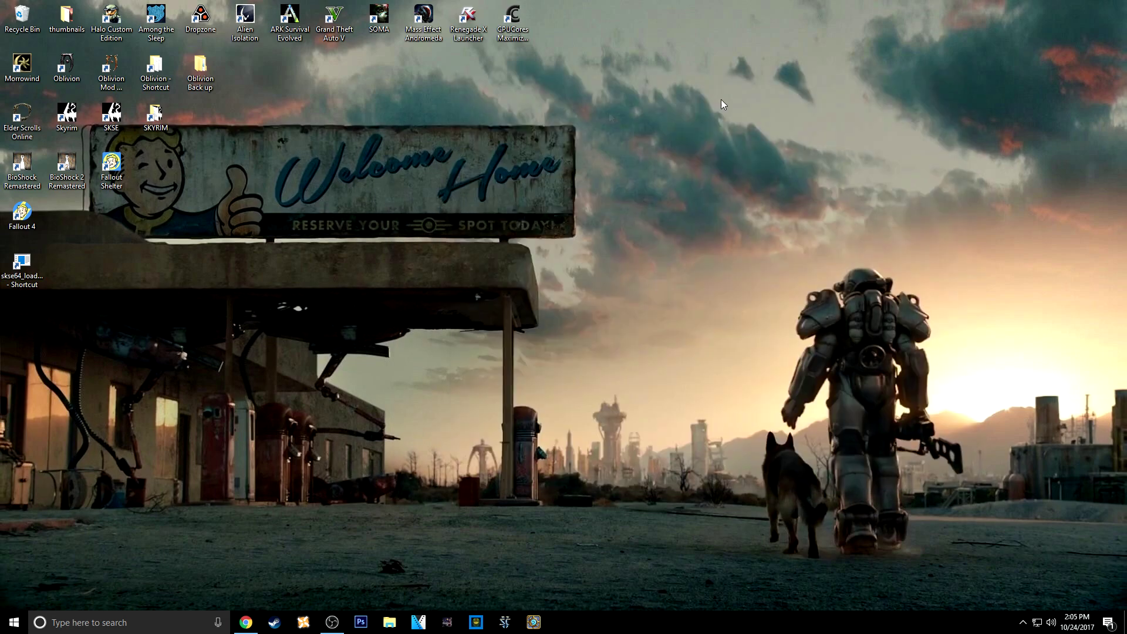
drag(21, 264, 243, 120)
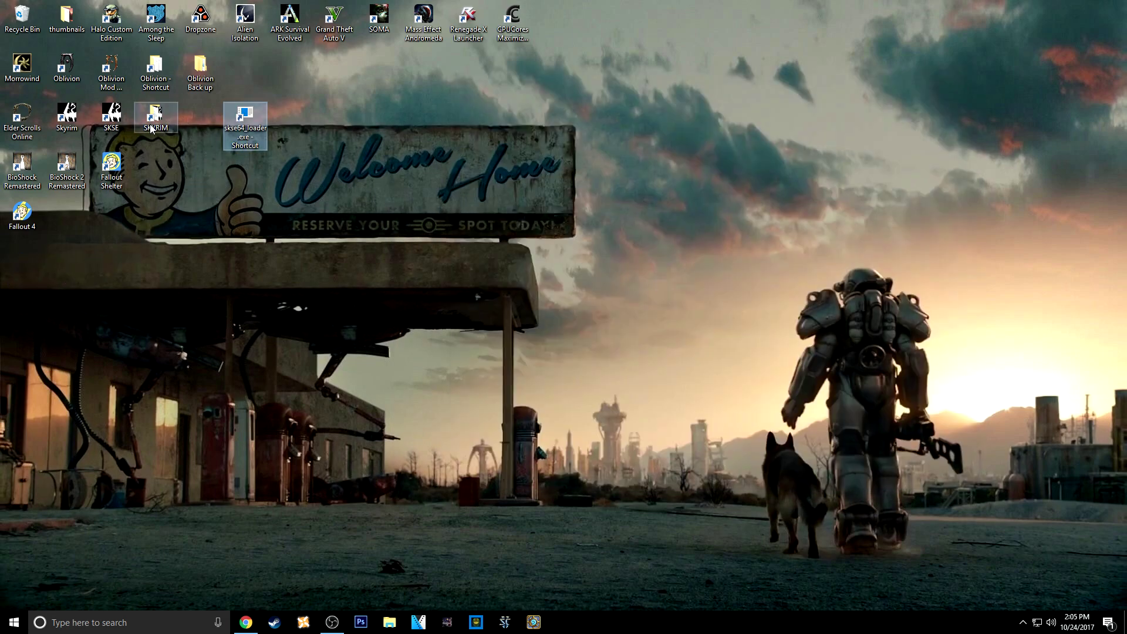
Open the icon selection for the skse64_loader shortcut through its properties, dismissing the missing-icon notice.
right_click(246, 115)
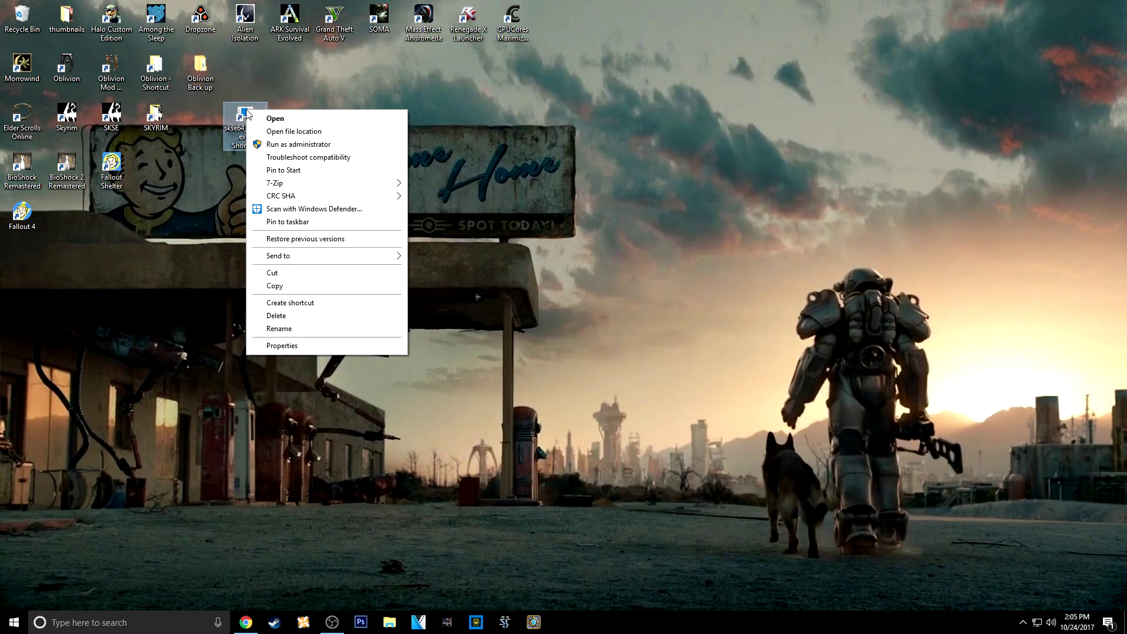
click(302, 345)
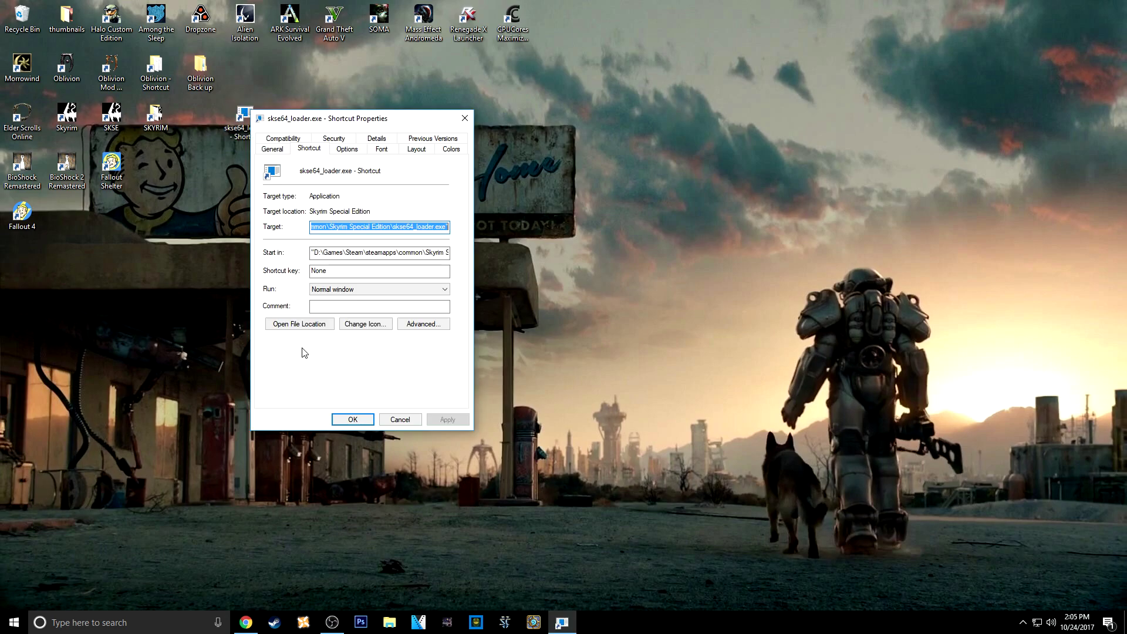
click(362, 325)
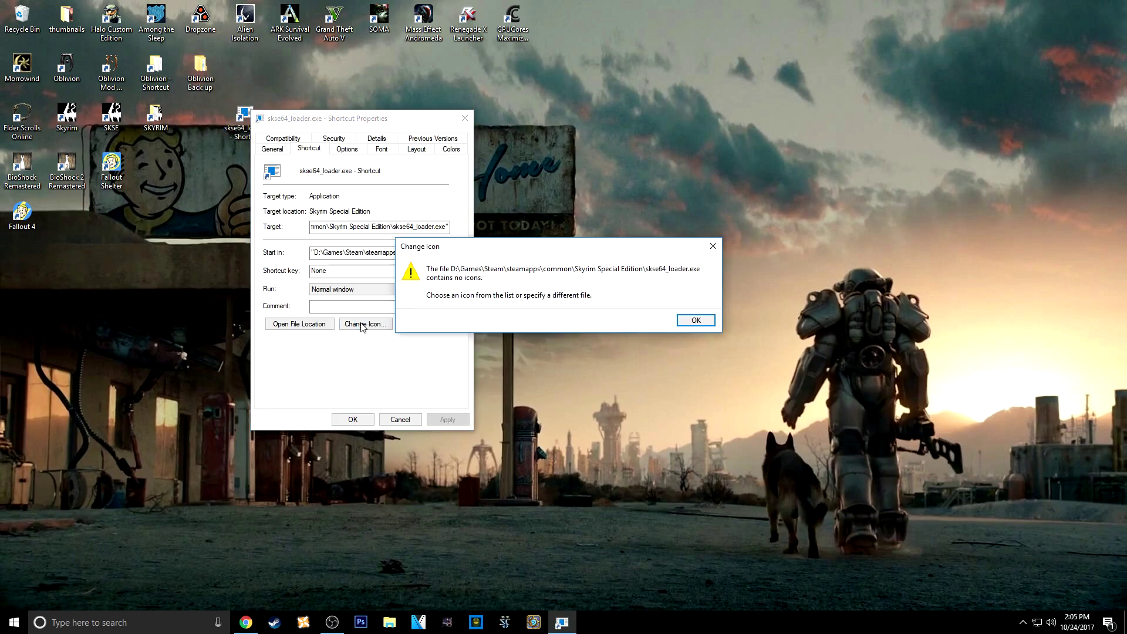
click(706, 320)
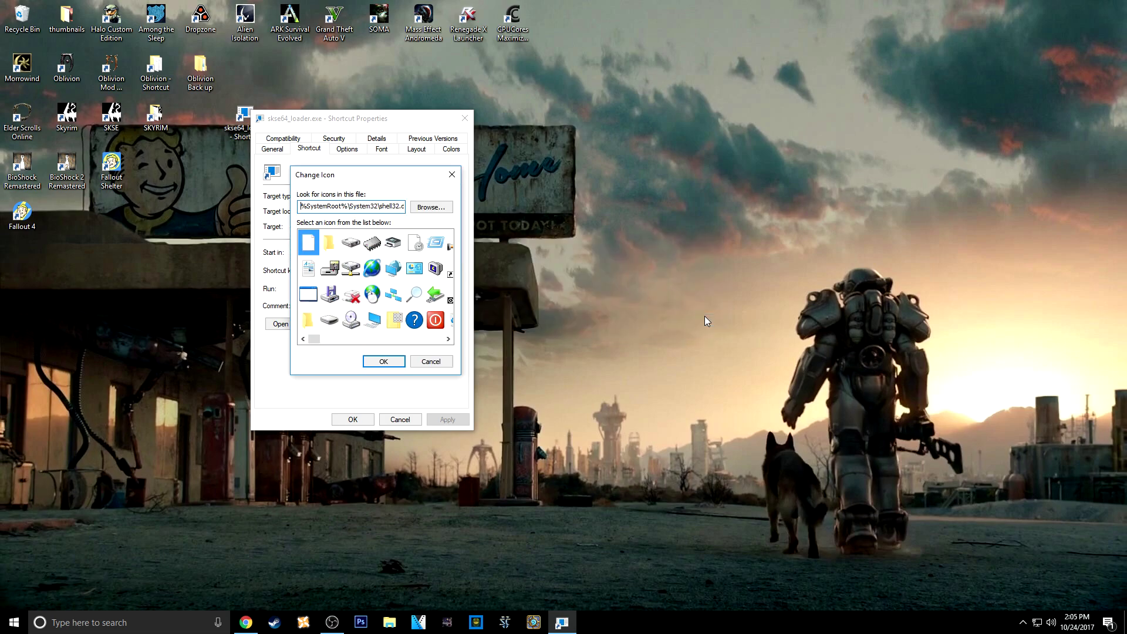
click(432, 207)
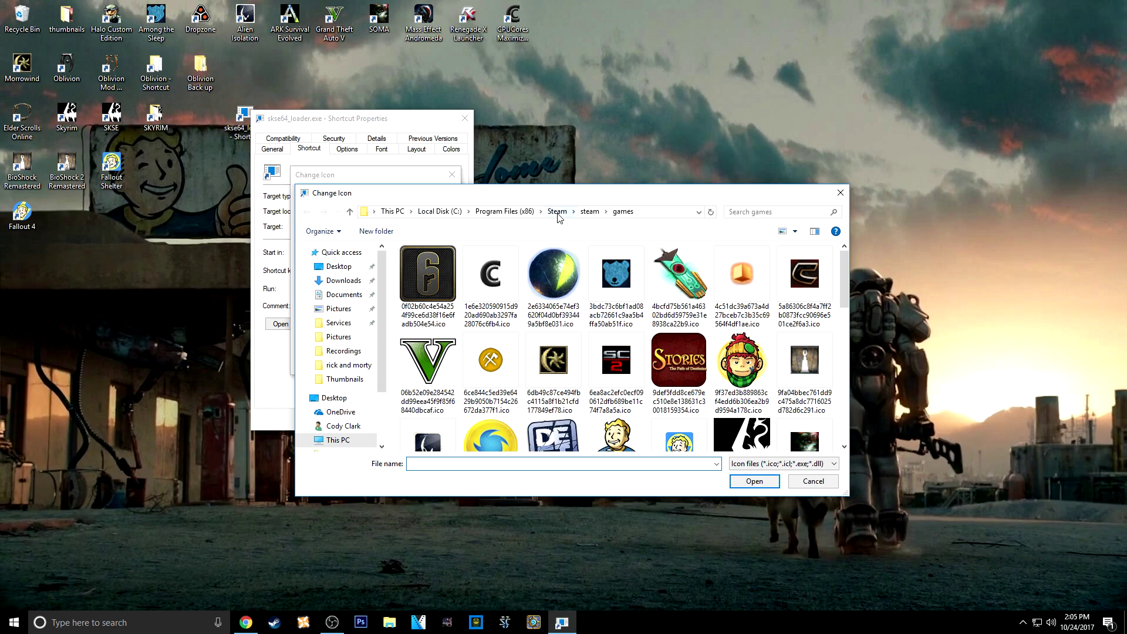
click(607, 213)
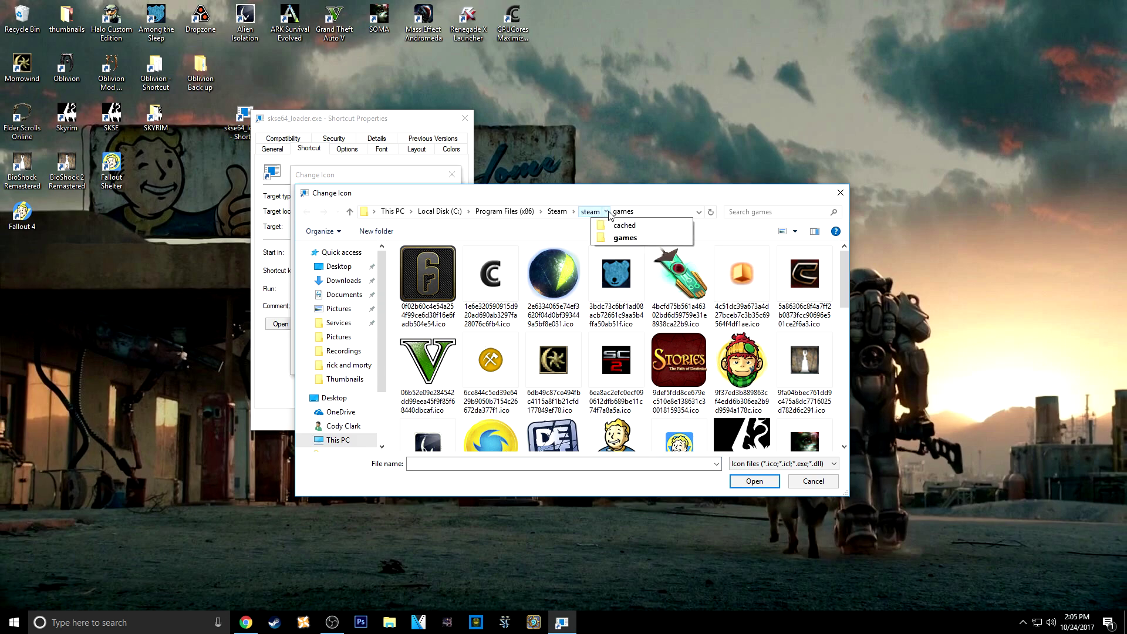
click(622, 213)
click(607, 212)
scroll(543, 326, down, 1)
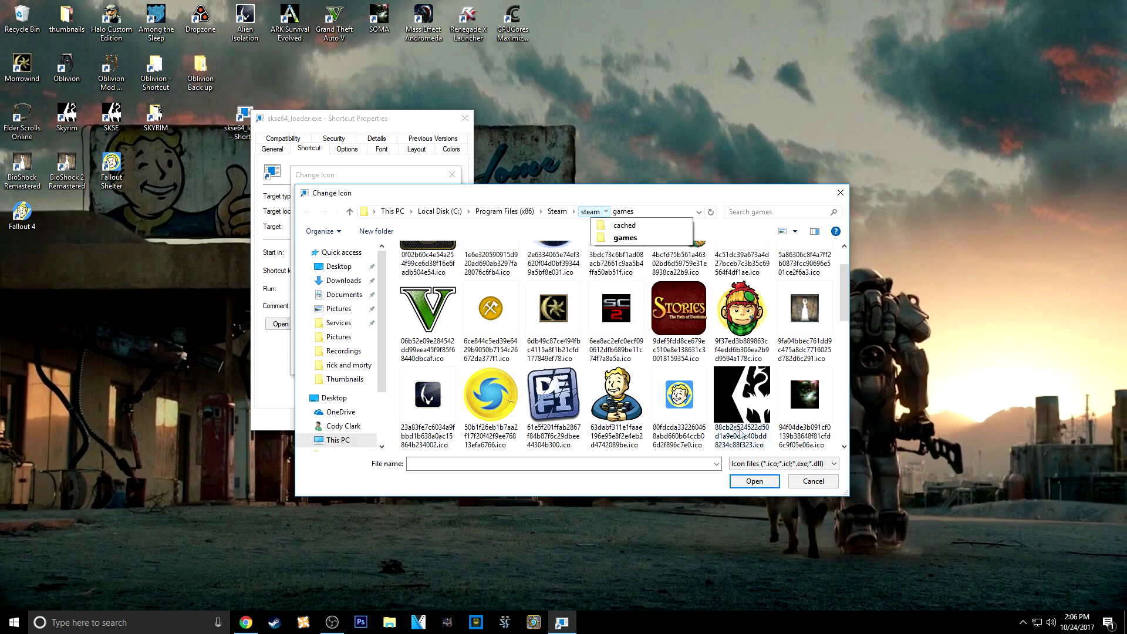
scroll(614, 369, down, 2)
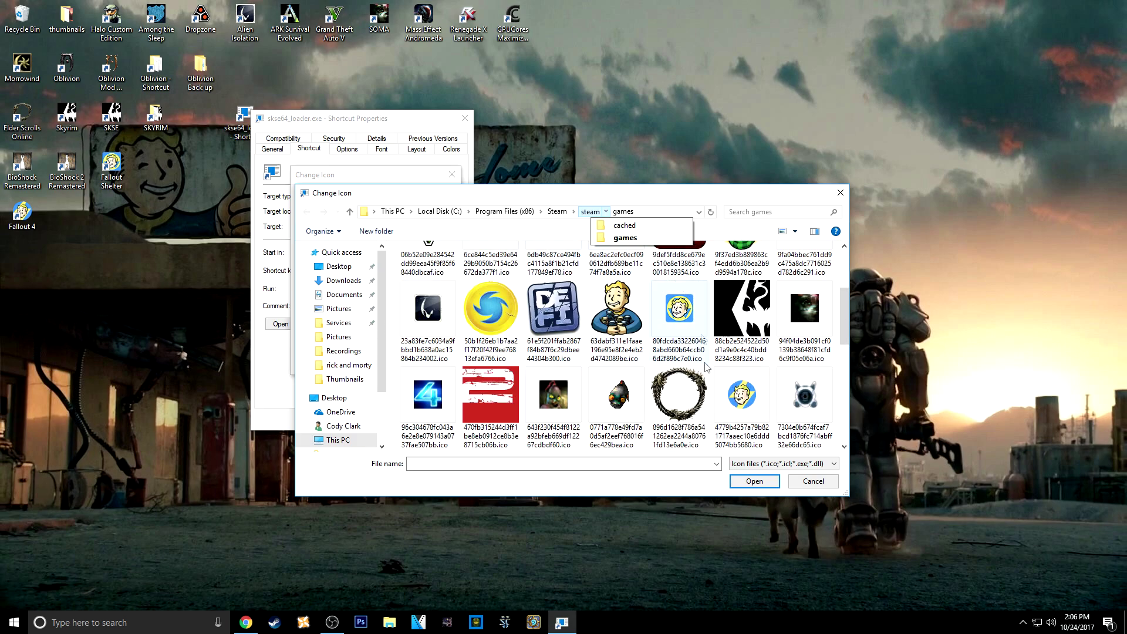
click(840, 195)
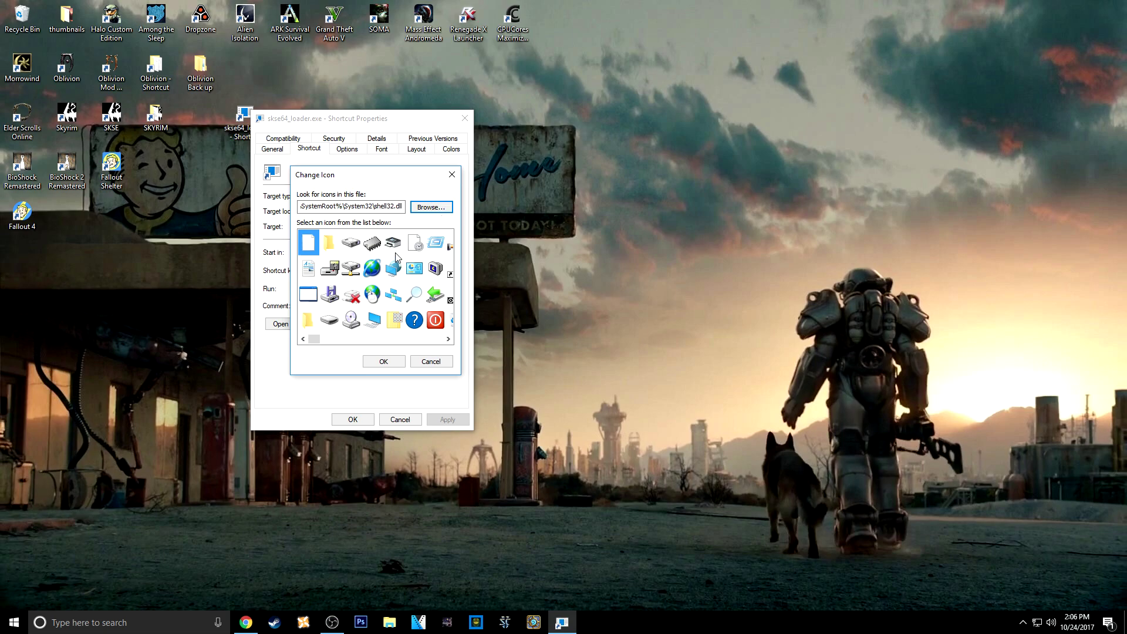
Set the skse64_loader shortcut's icon to 88cb2e524522d50d1a9e0c4c40bdd8234c88f323.ico from the Steam games folder and confirm its properties.
click(424, 209)
scroll(740, 379, down, 1)
click(739, 411)
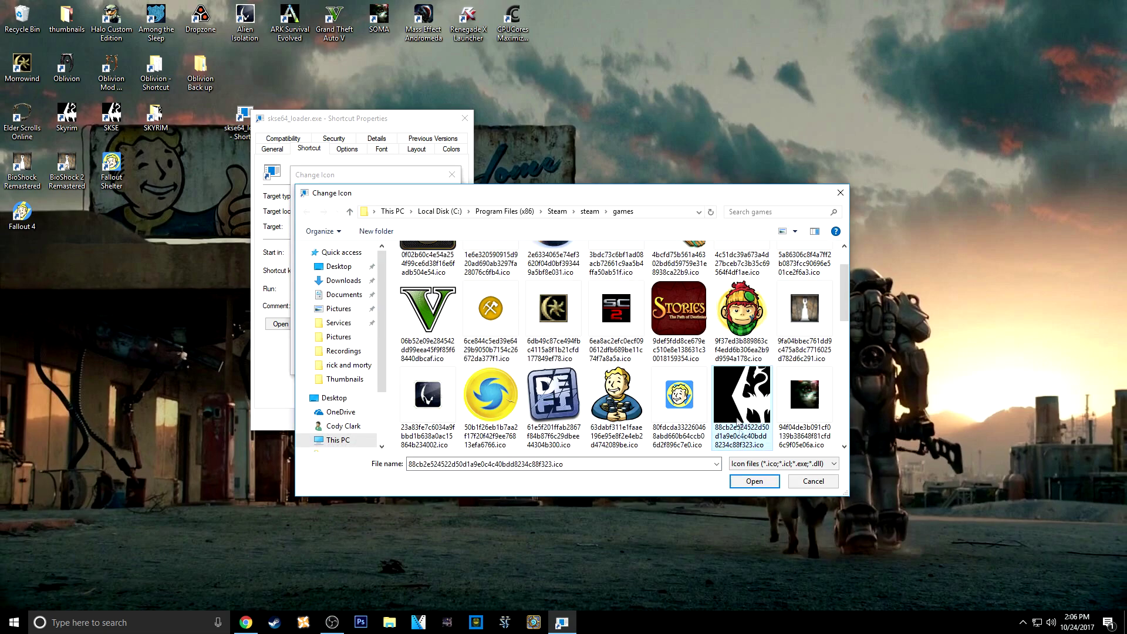
click(741, 481)
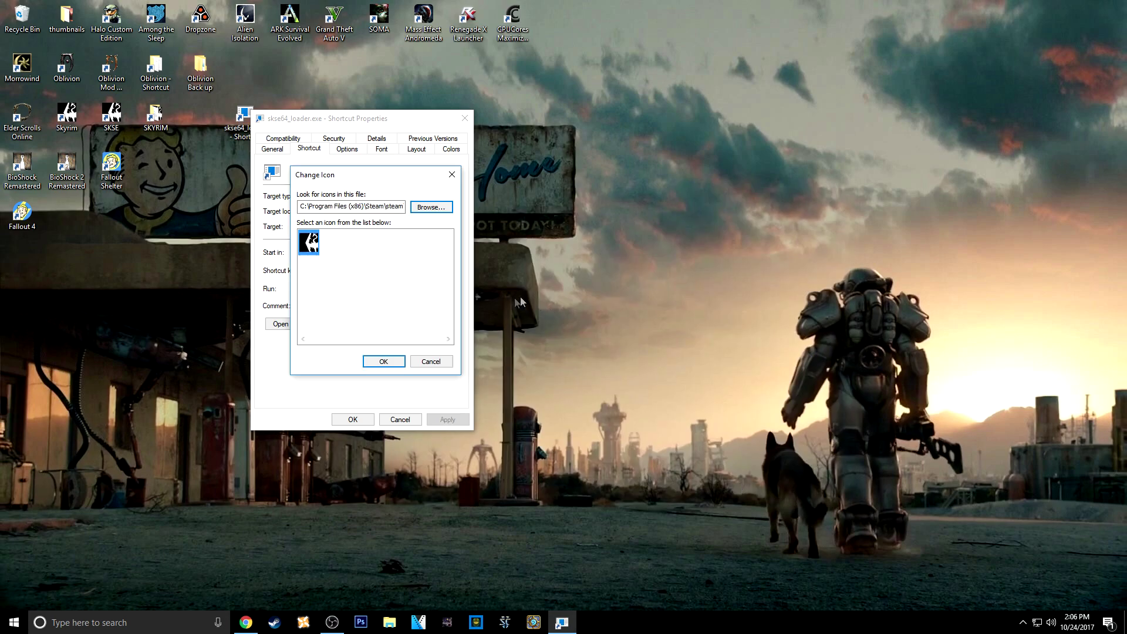
click(383, 362)
click(469, 422)
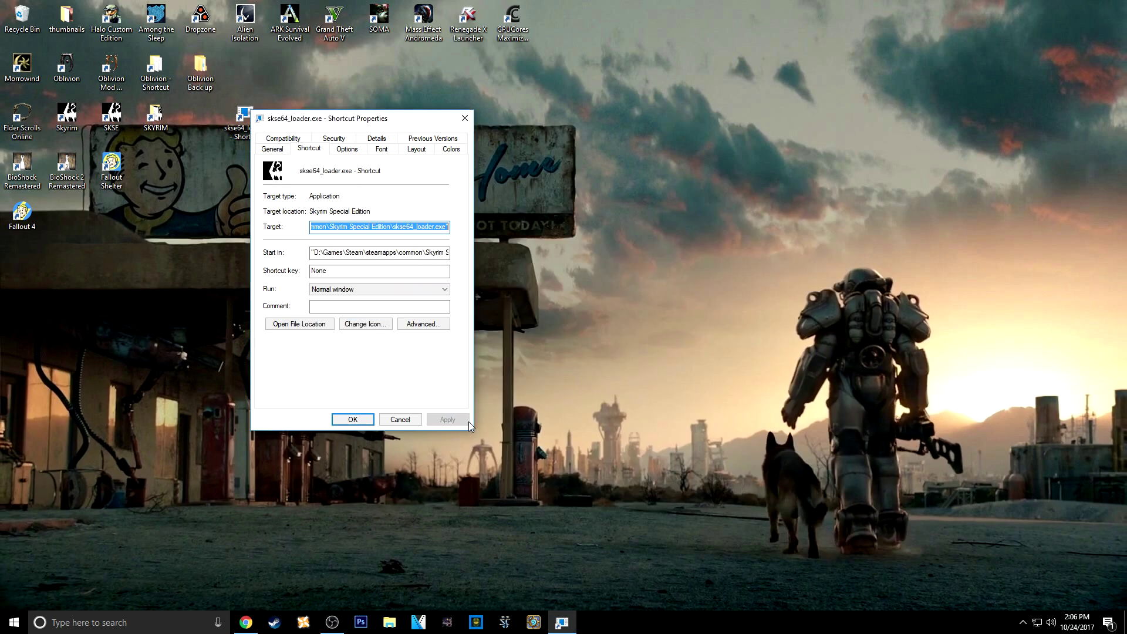
click(353, 419)
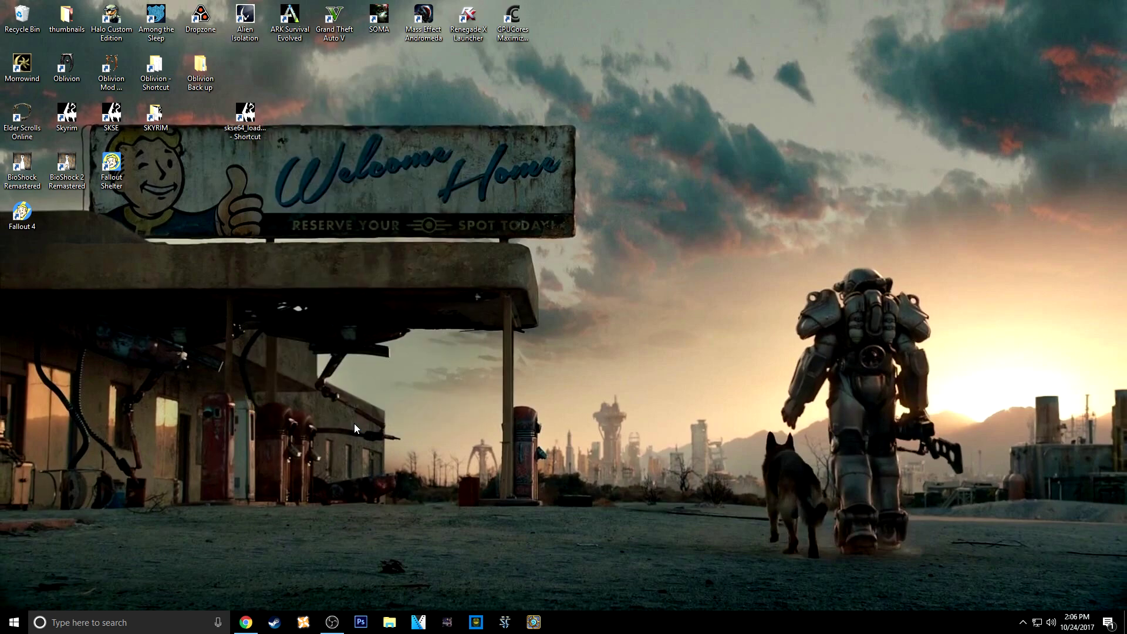
Rename the skse64_loader desktop shortcut as skse64 and place it beside the SKYRIM folder shortcut.
drag(251, 116, 519, 265)
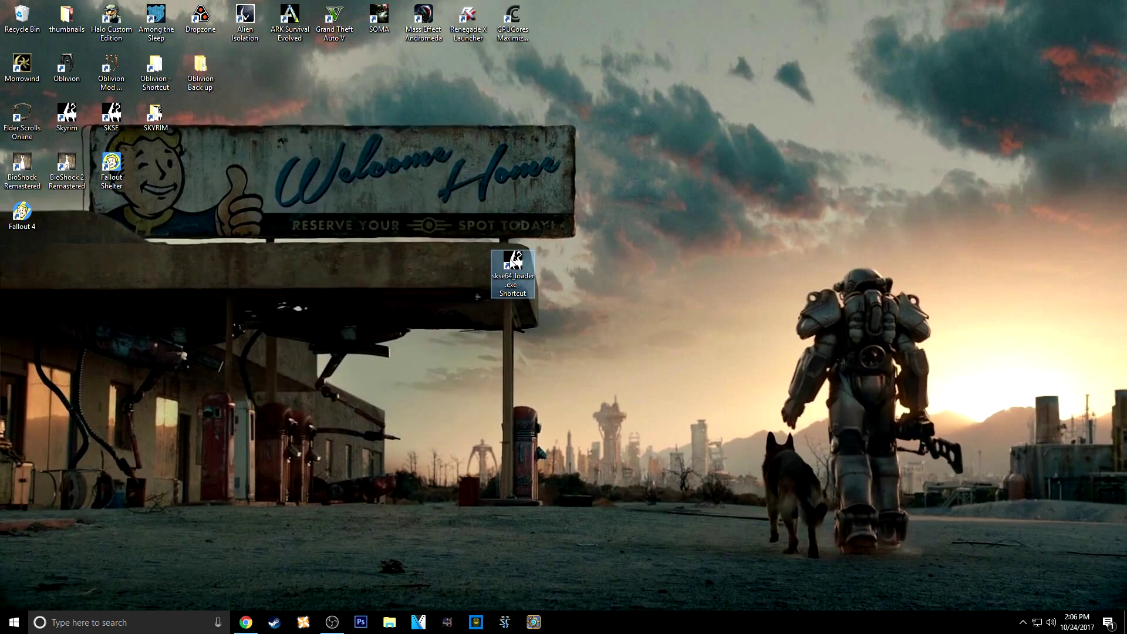
right_click(524, 287)
click(565, 505)
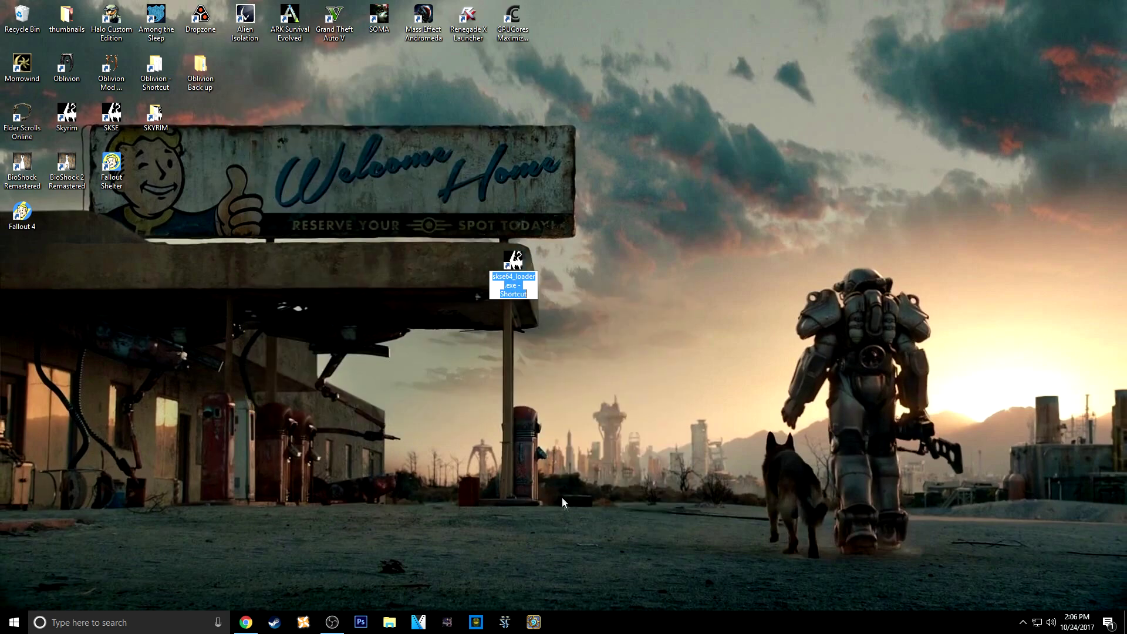
key(End)
key(shift+Left)
key(shift+Left)
key(shift+Left)
key(shift+Left)
key(shift+Left)
key(shift+Left)
key(shift+Left)
key(shift+Left)
key(shift+Left)
key(shift+Left)
key(shift+Left)
key(shift+Left)
key(shift+Left)
key(shift+Left)
key(shift+Left)
key(shift+Left)
key(shift+Left)
key(shift+Left)
key(shift+Left)
key(shift+Left)
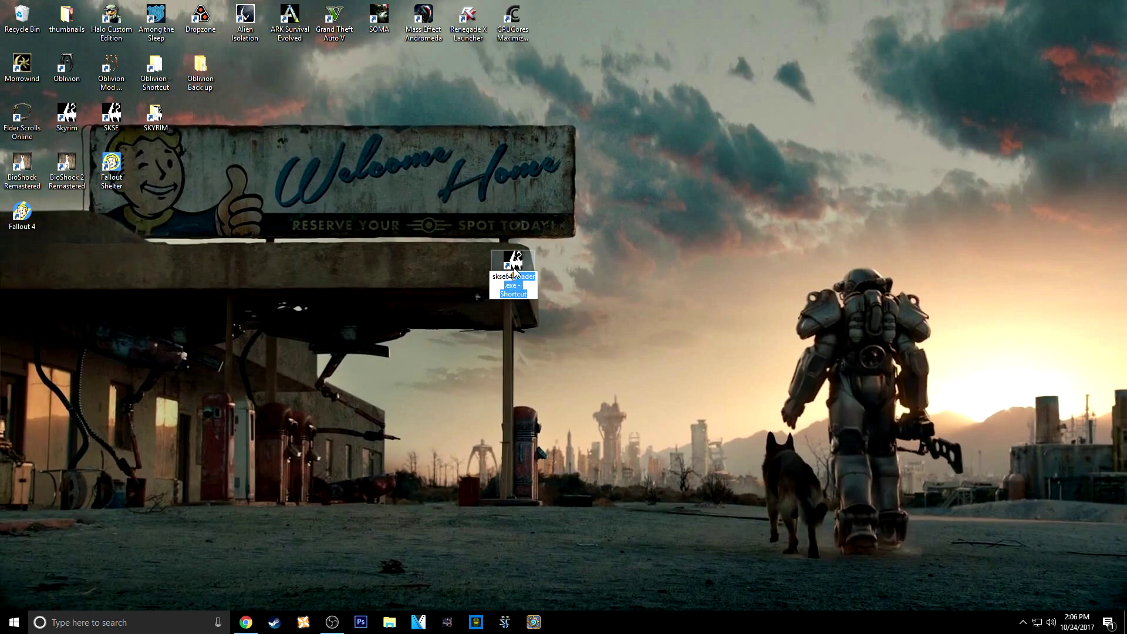
key(Delete)
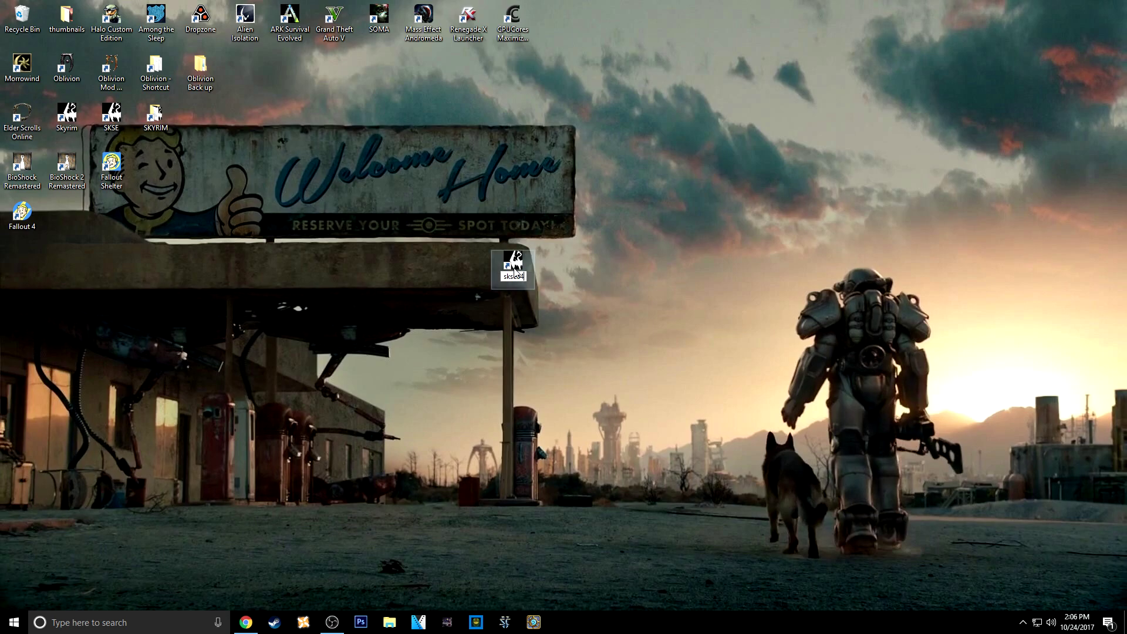
key(Return)
drag(514, 265, 204, 121)
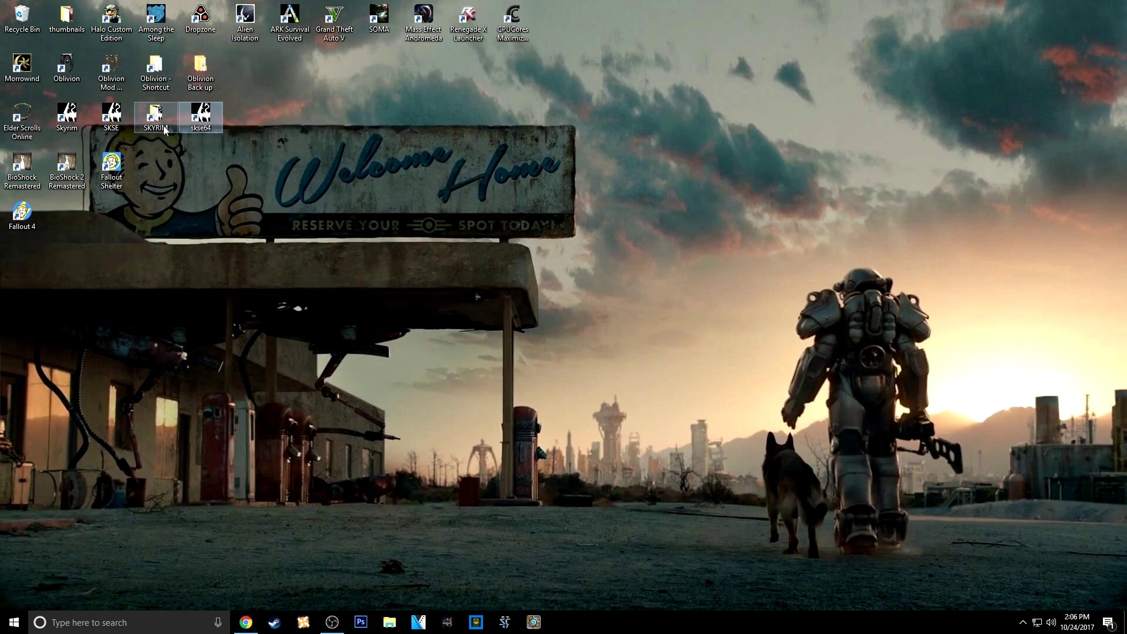
Move the skse64 shortcut out of the SKYRIM row and delete it from the desktop.
drag(200, 117, 219, 214)
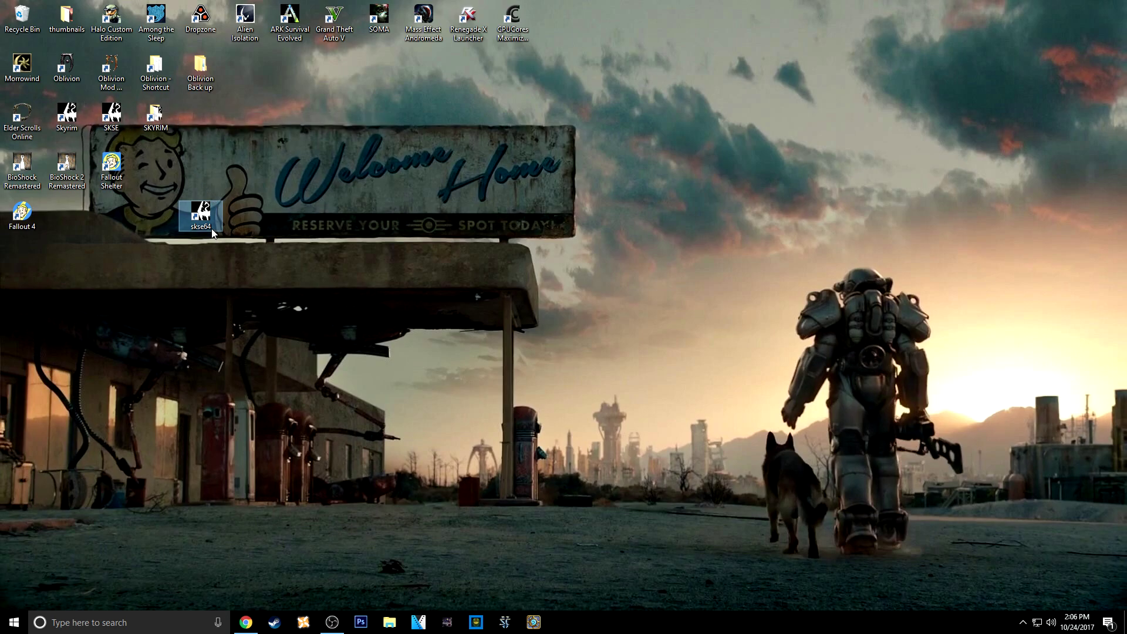
right_click(210, 208)
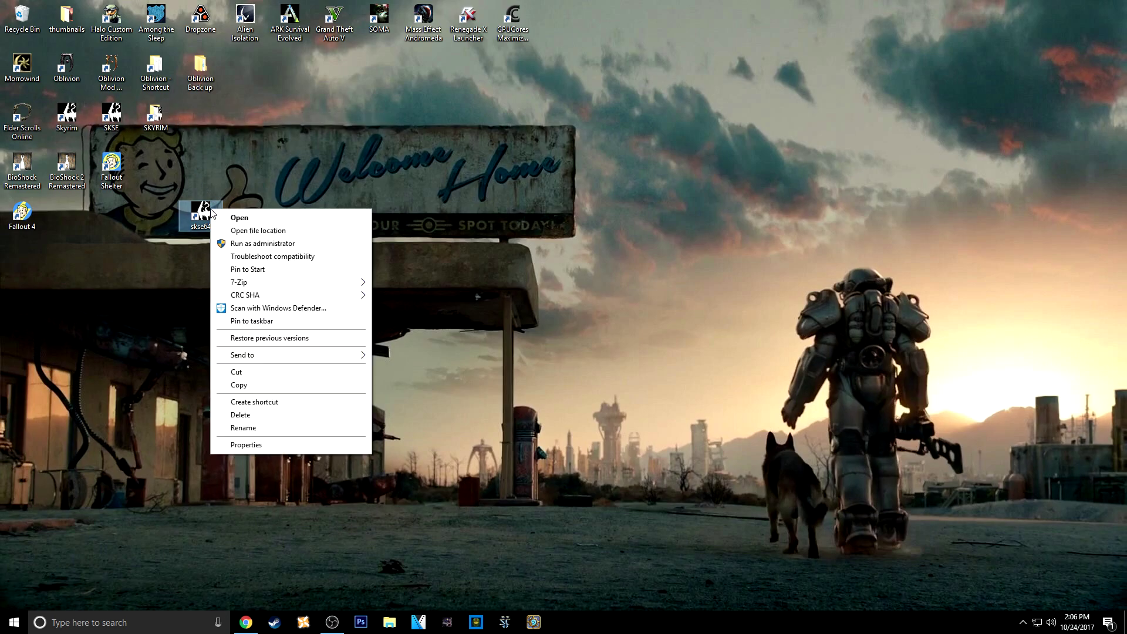
click(289, 416)
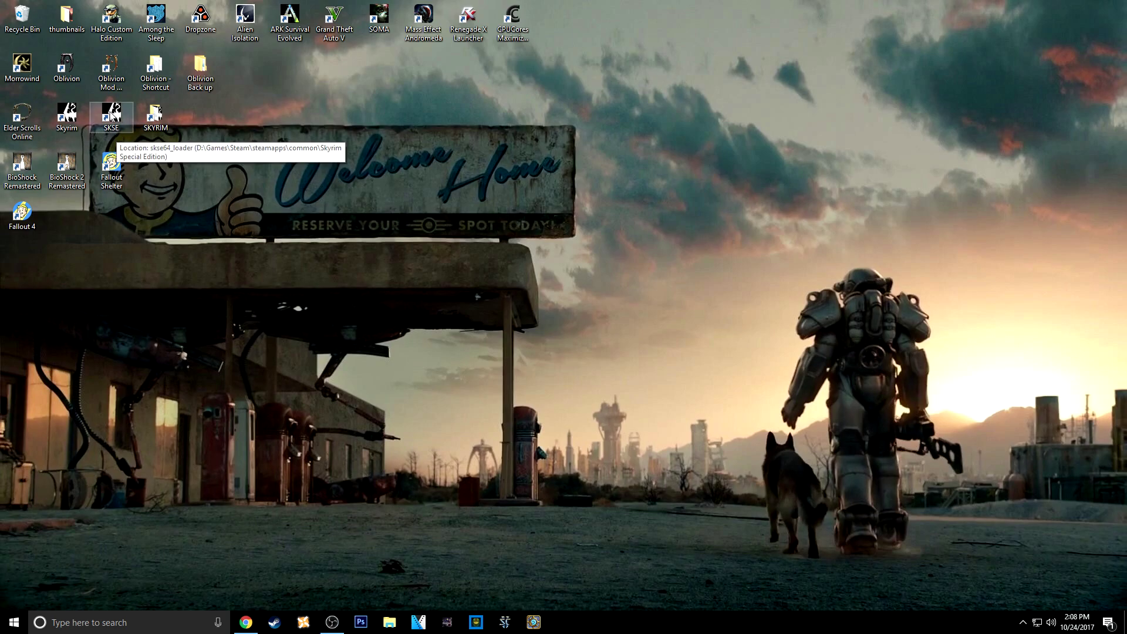
Open the files of the SkyUI mod on Nexus Mods and request the mod manager download of SkyUI_5_2_SE.
click(246, 622)
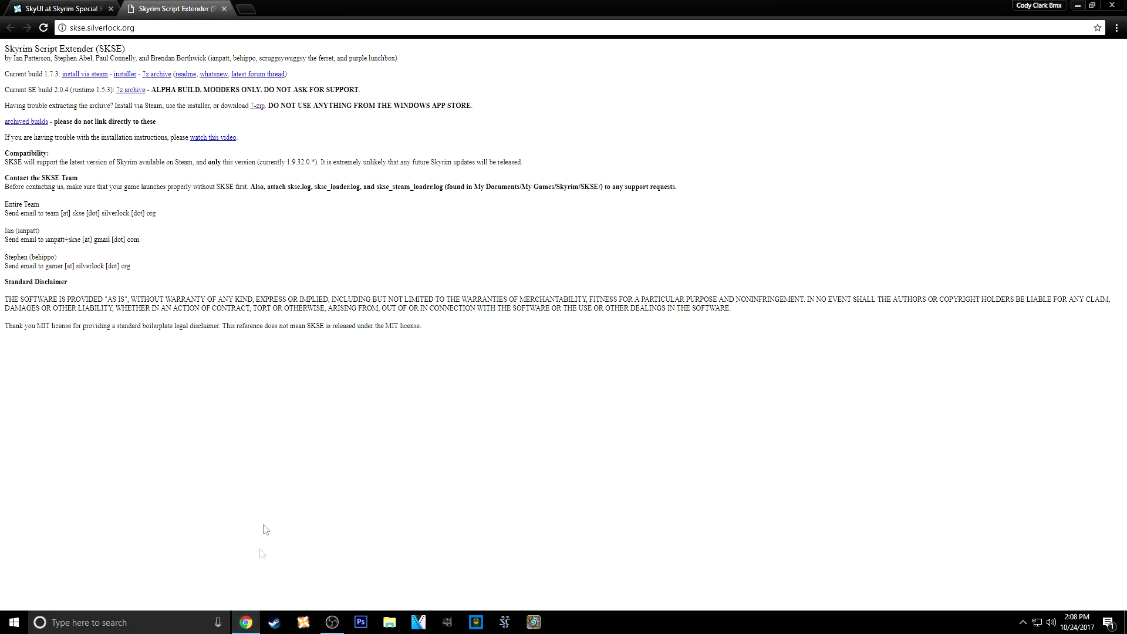
click(84, 9)
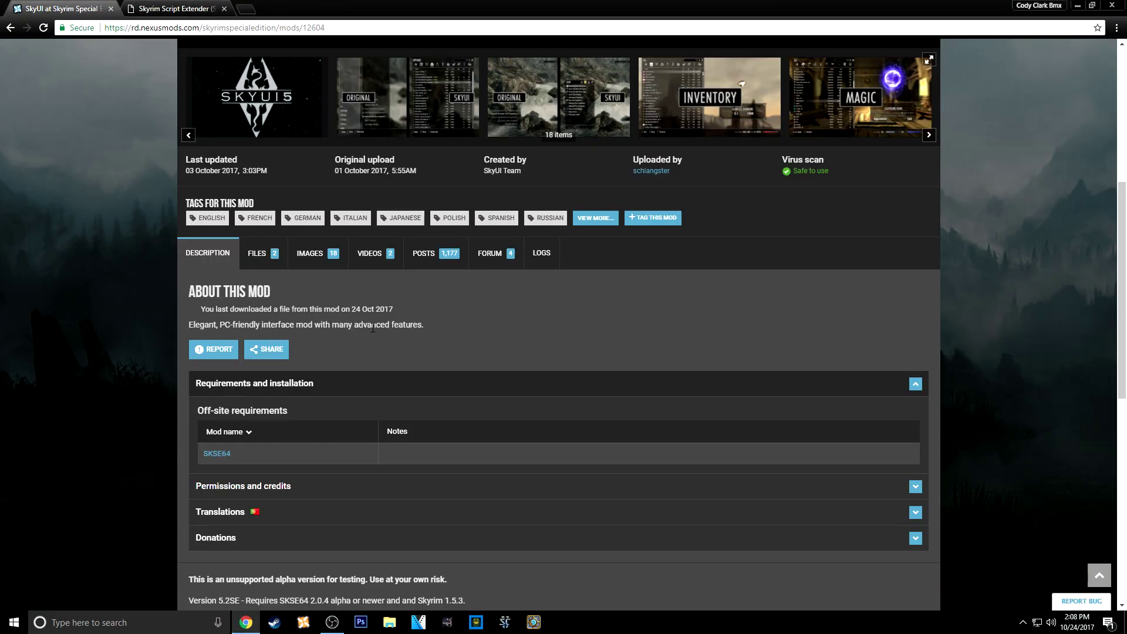
click(256, 254)
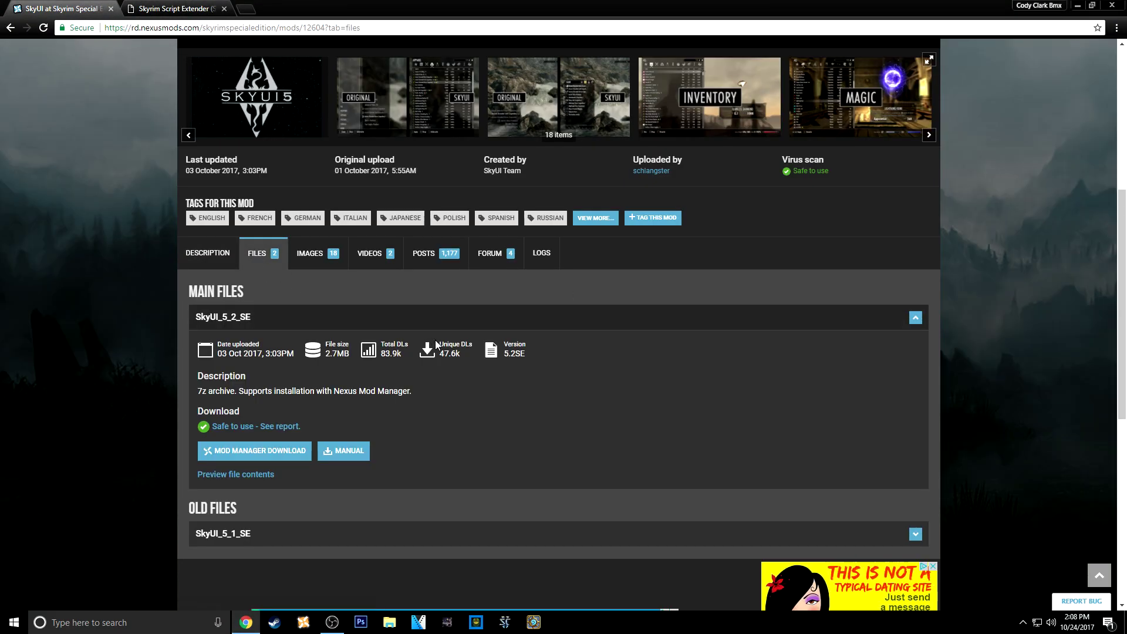
scroll(432, 337, down, 1)
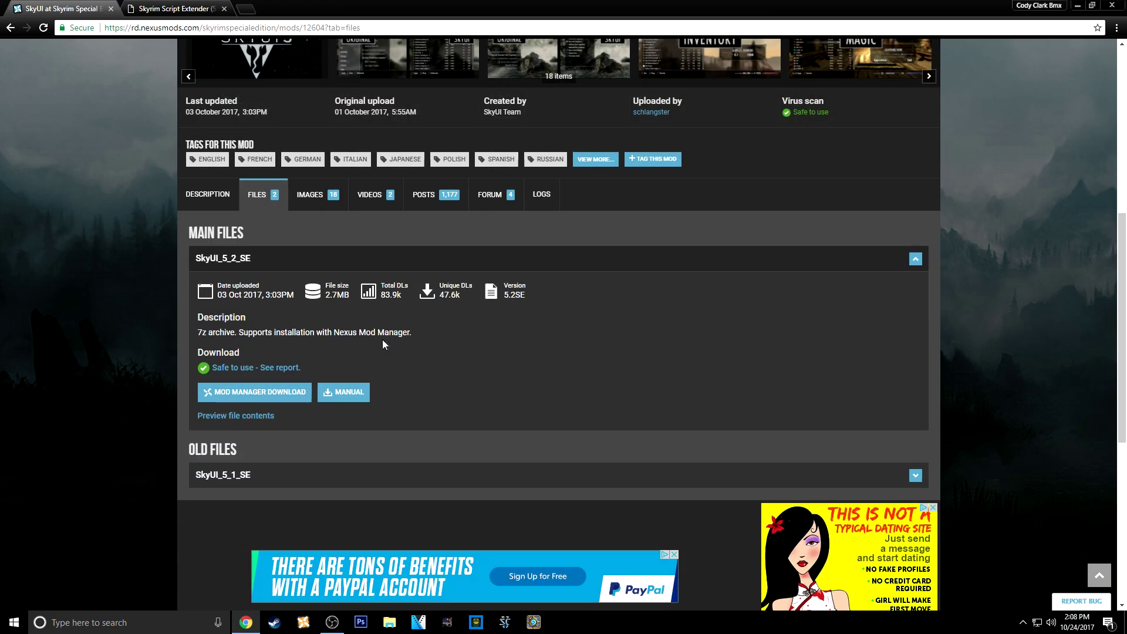
click(276, 398)
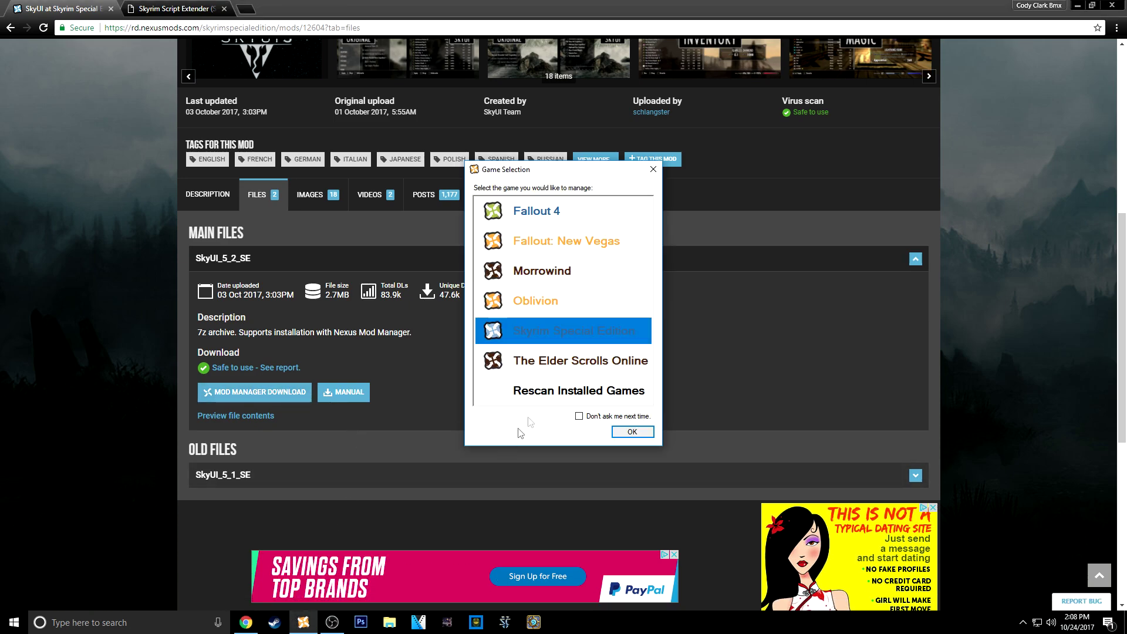
Check the SkyUI - SkyUI_5_2_SE entry in Nexus Mod Manager for Skyrim Special Edition, and close the mod manager and browser.
double_click(564, 322)
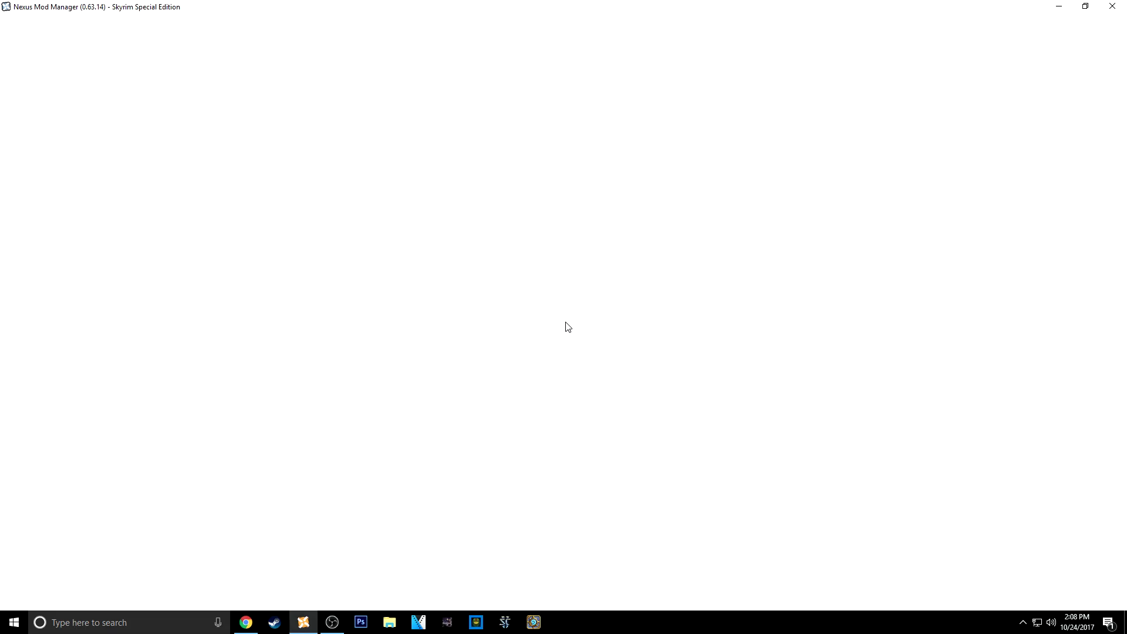
scroll(91, 354, down, 10)
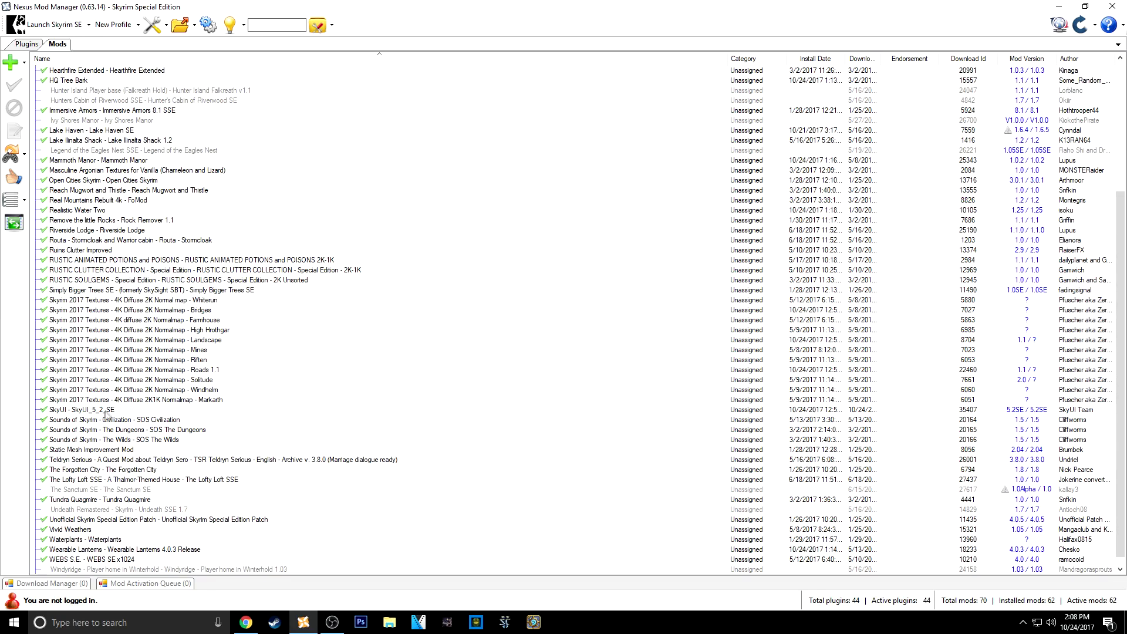
click(83, 415)
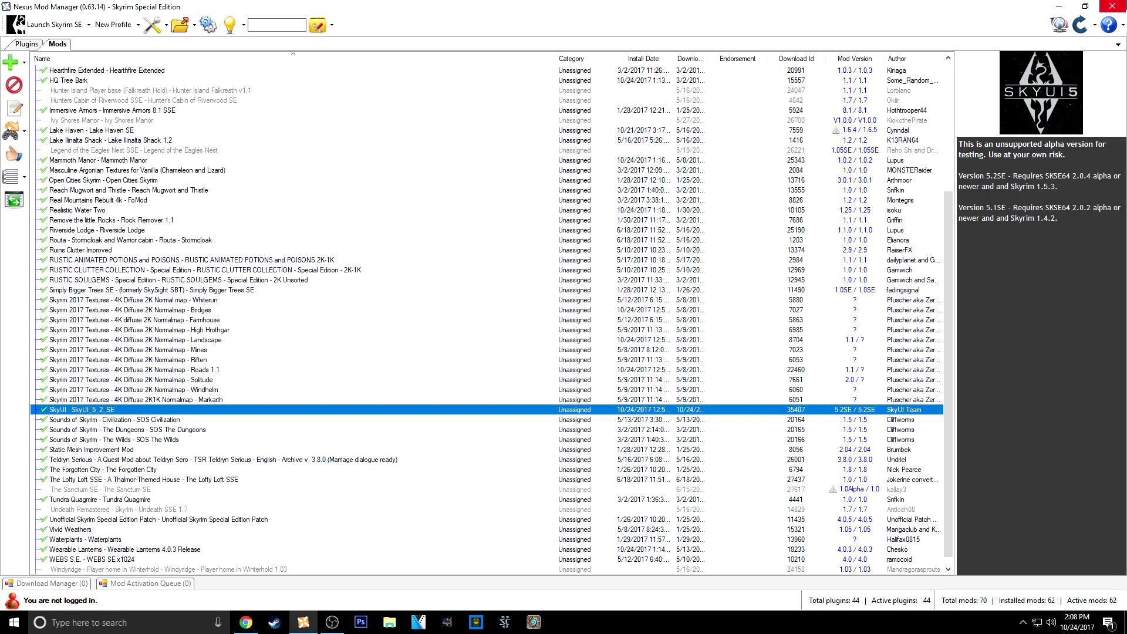
click(1113, 6)
click(1112, 5)
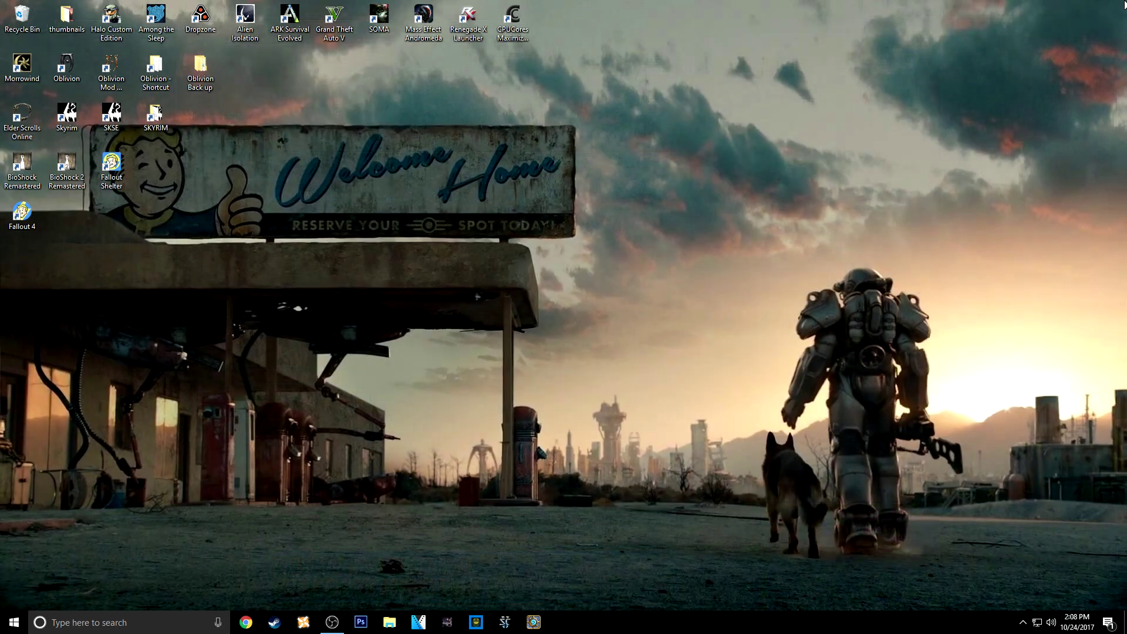
Launch Skyrim through the SKSE desktop shortcut and browse the inventory categories through to Misc.
double_click(117, 110)
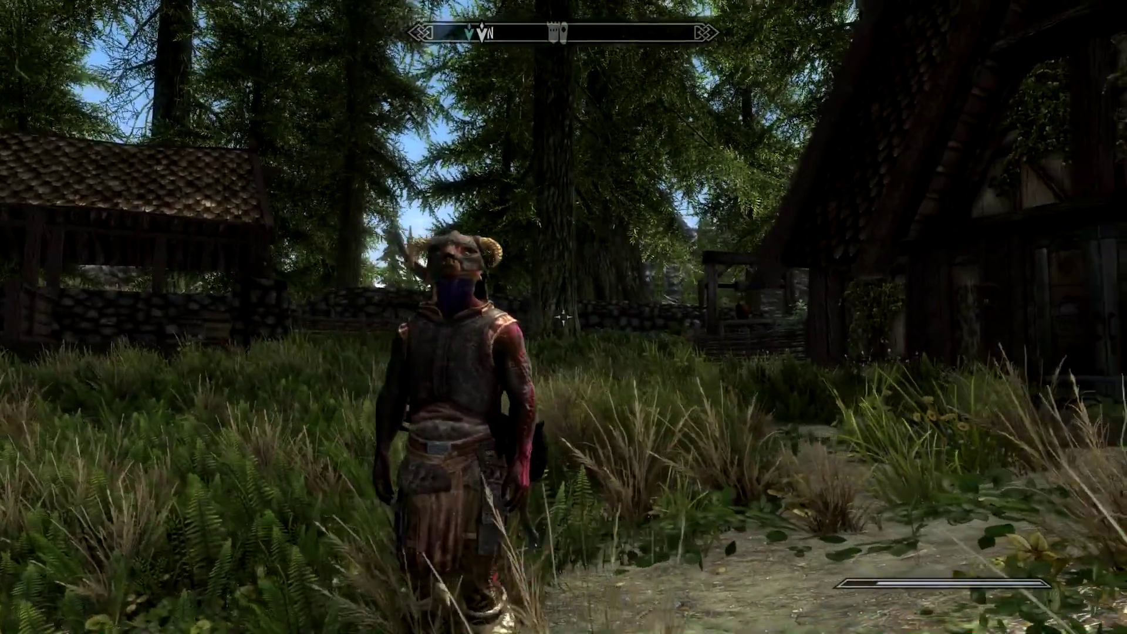
key(i)
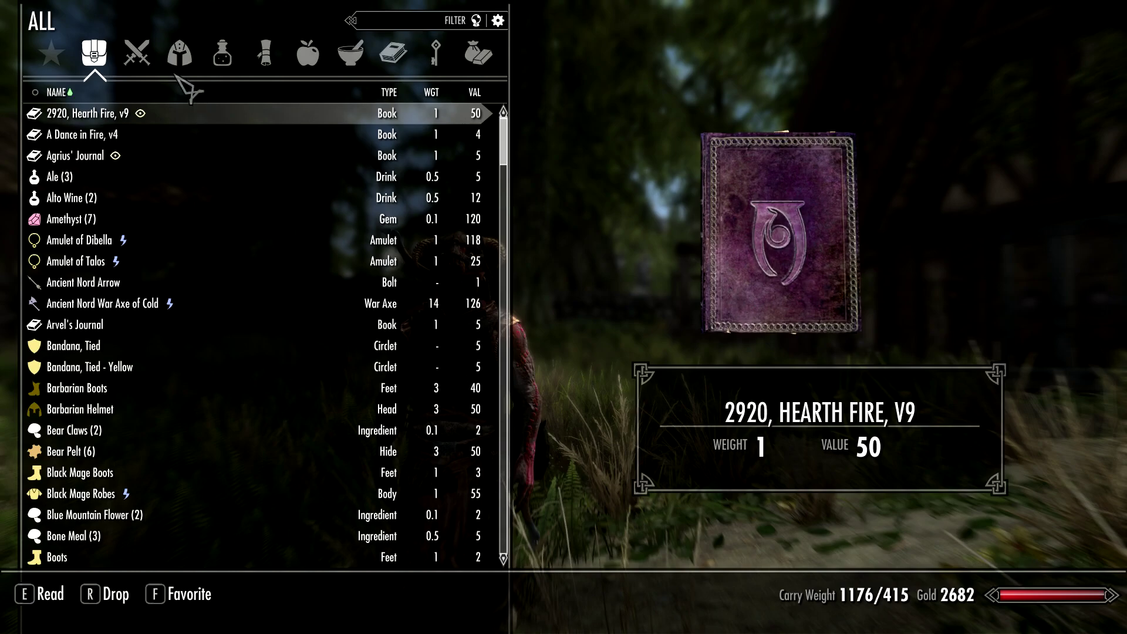
scroll(176, 279, down, 3)
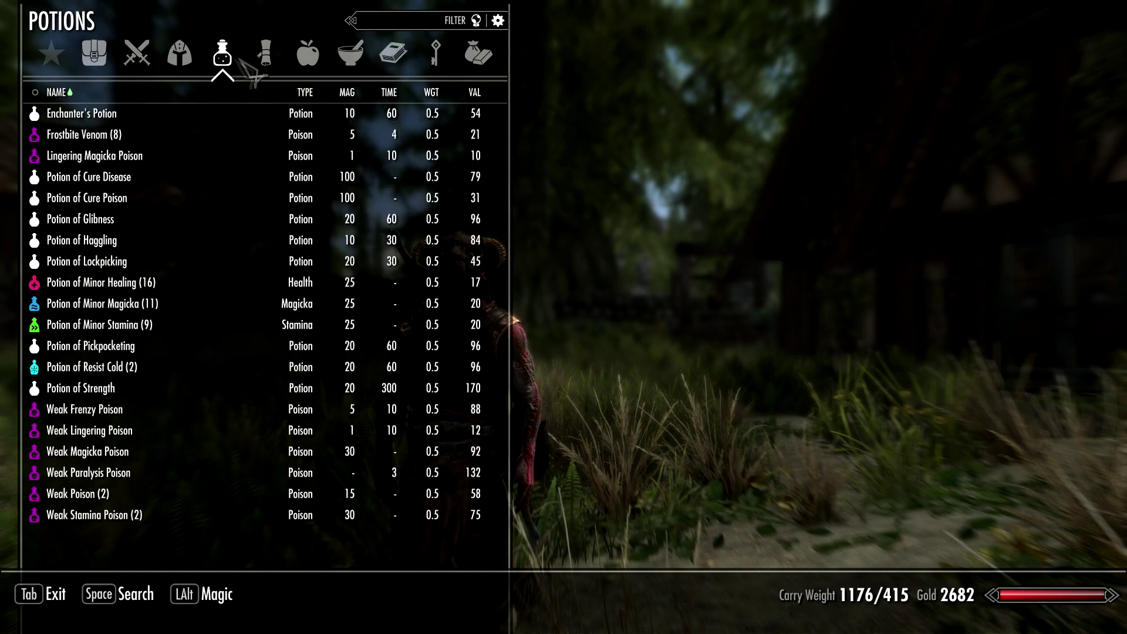
mouse_move(273, 70)
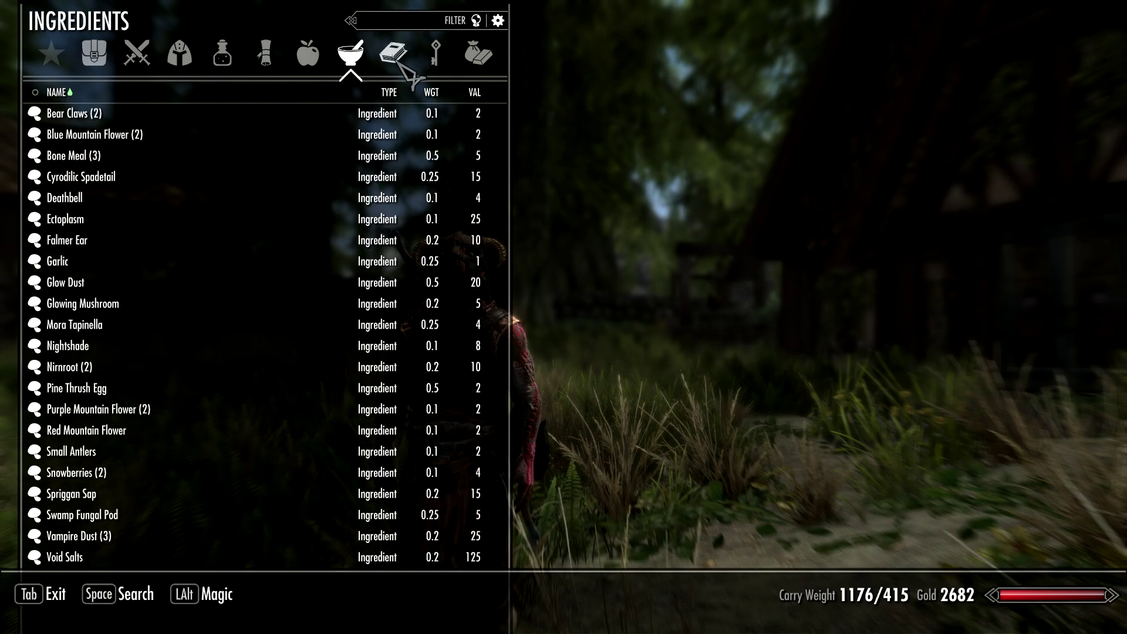
mouse_move(399, 67)
mouse_move(473, 67)
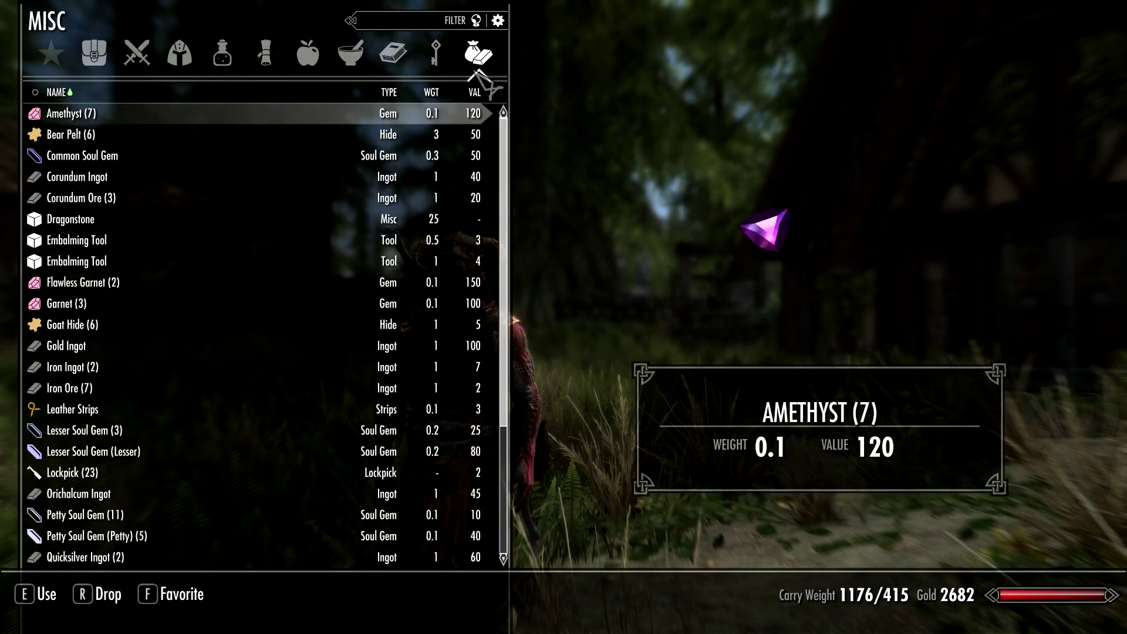
Try toggling the Value/Weight, Value and Weight columns of the inventory's Misc list on and off.
click(498, 21)
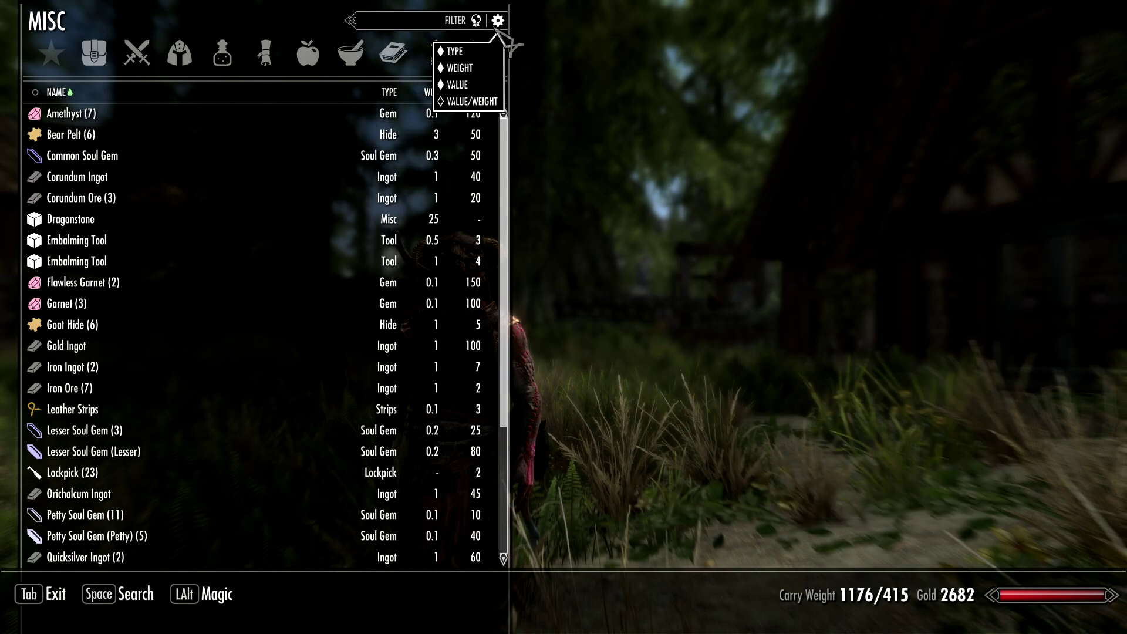
click(473, 101)
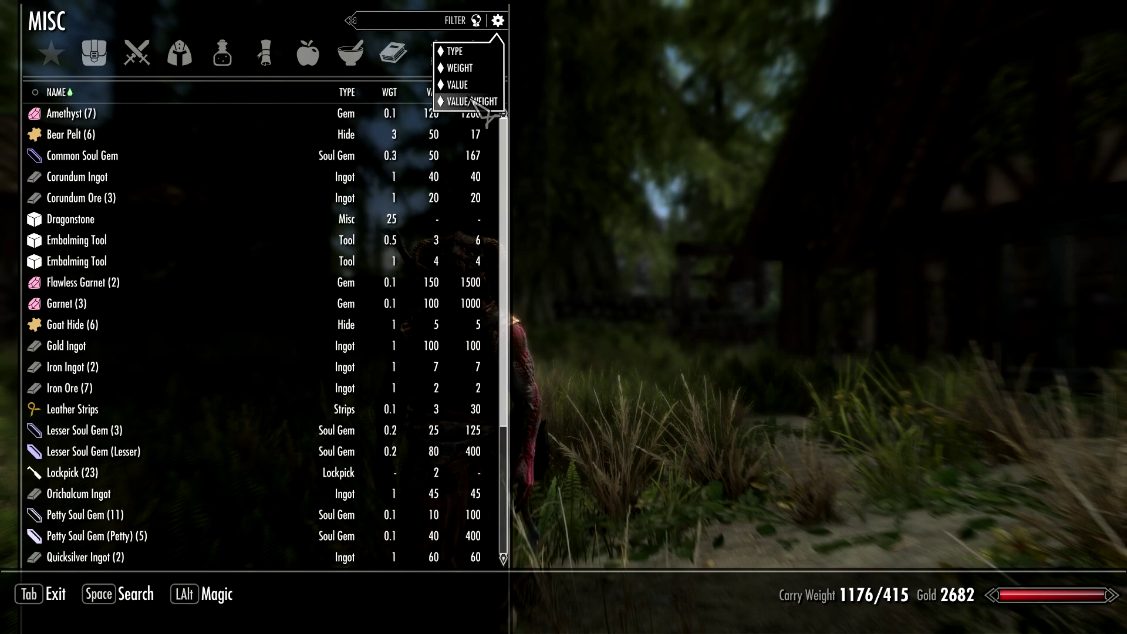
click(473, 102)
click(461, 85)
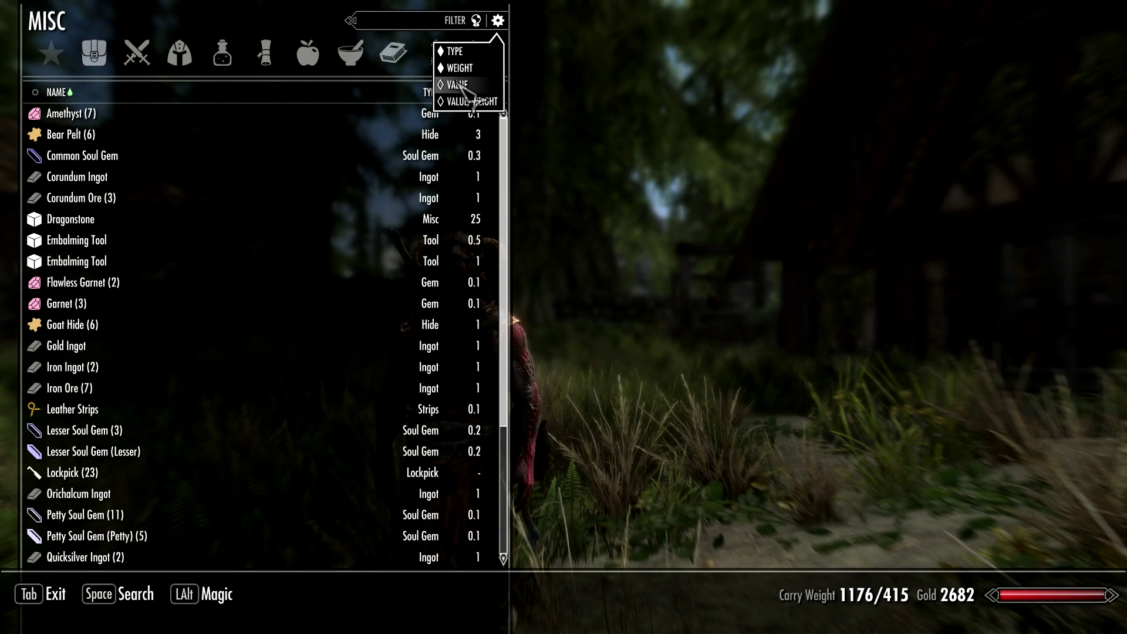
click(461, 85)
click(461, 68)
click(462, 68)
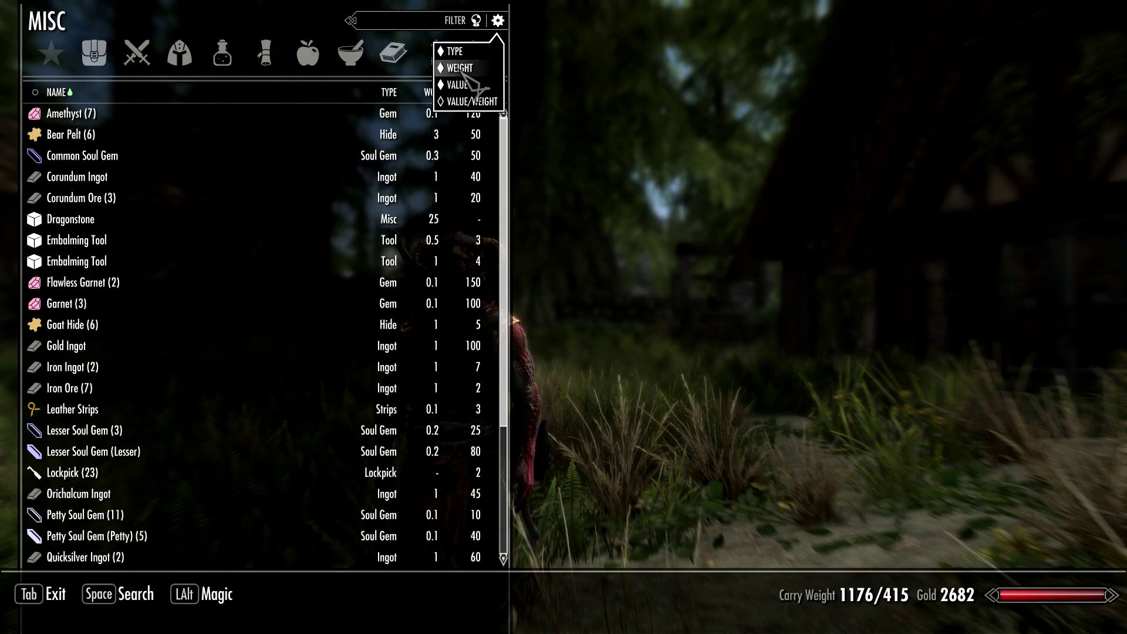
click(649, 79)
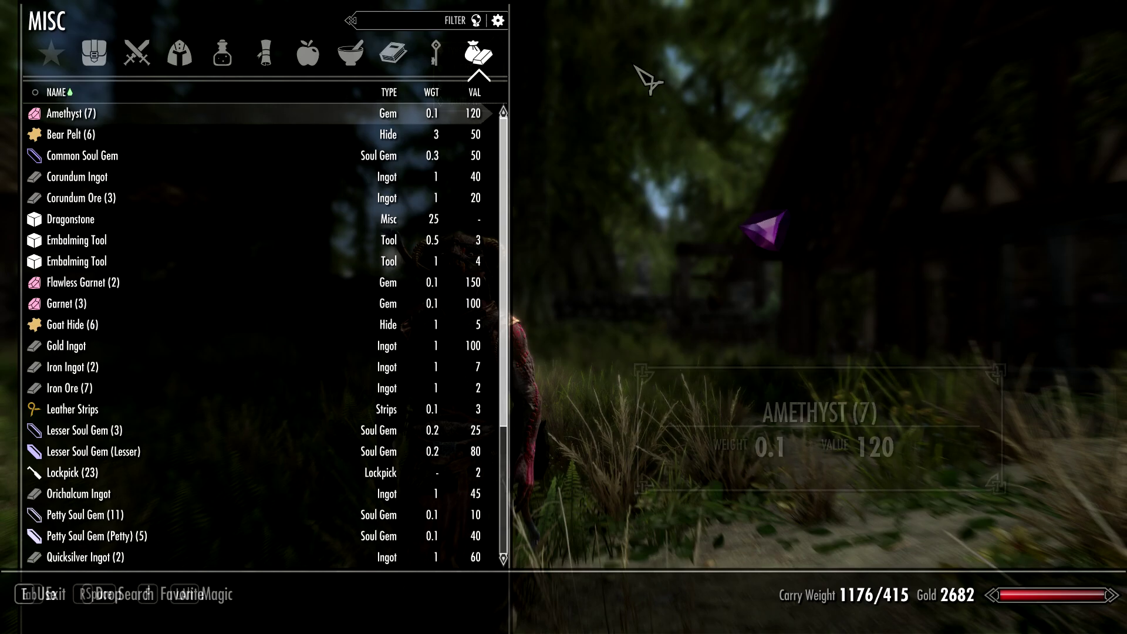
Leave the inventory and open the System page of the journal, dismissing the Quest Journal help.
key(Tab)
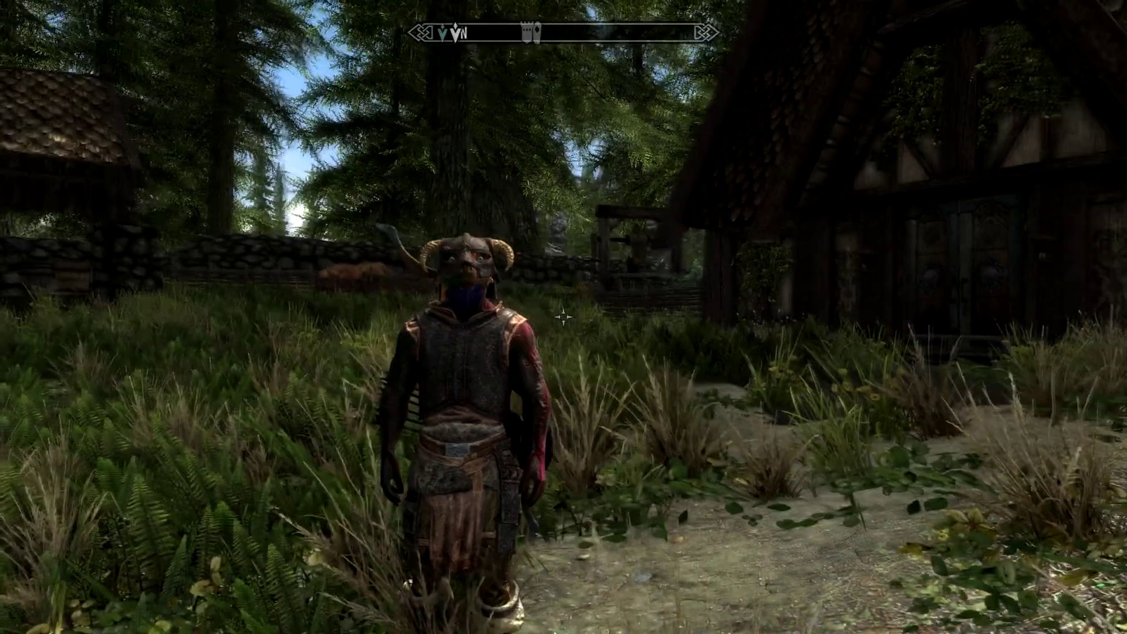
key(j)
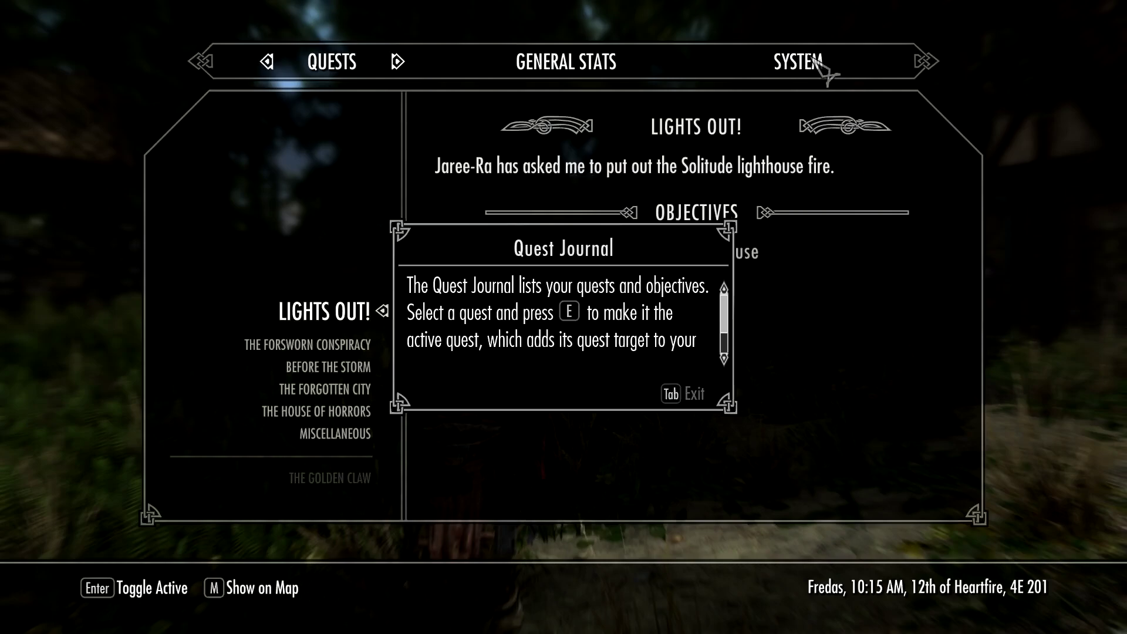
click(692, 394)
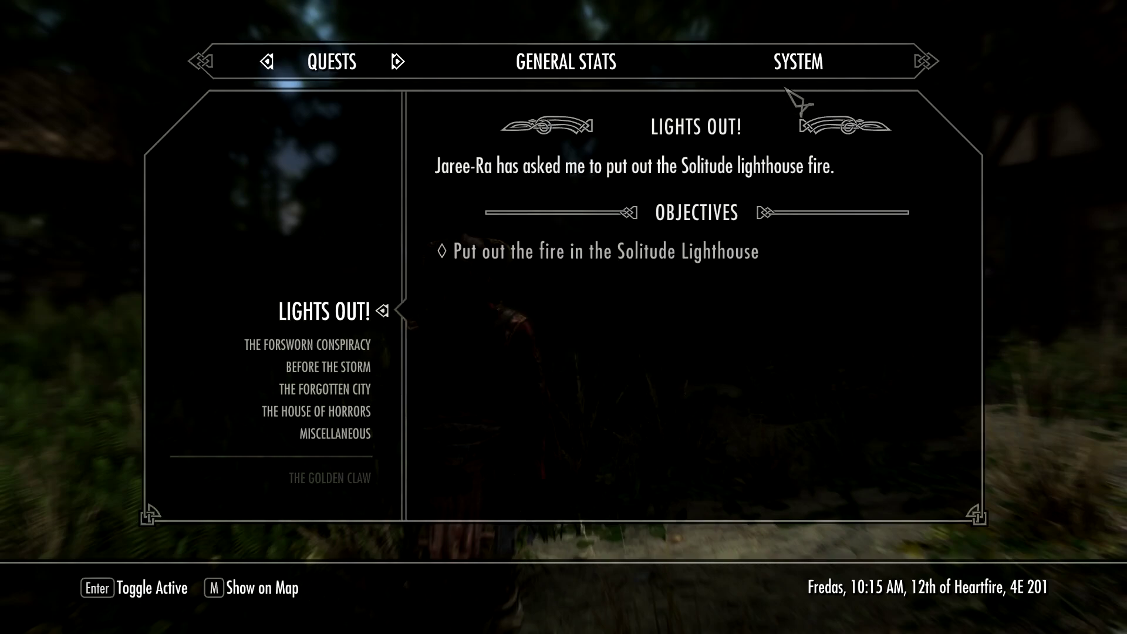
click(801, 62)
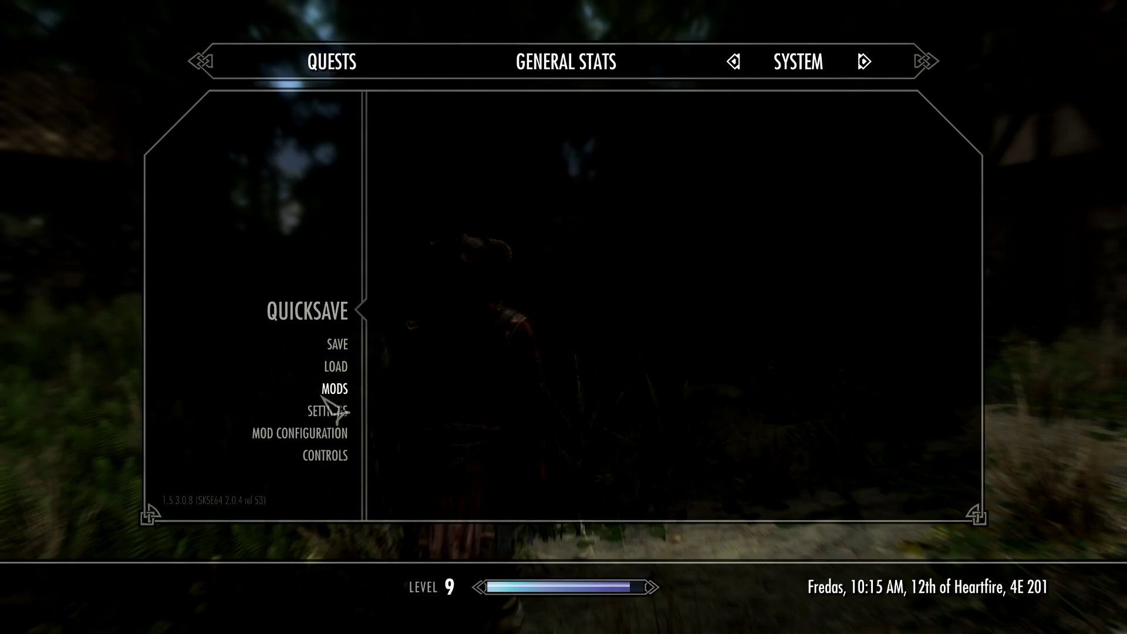
Set SkyUI's Category Icon Theme to Celtic in the mod configuration's General settings and return to the game.
click(321, 433)
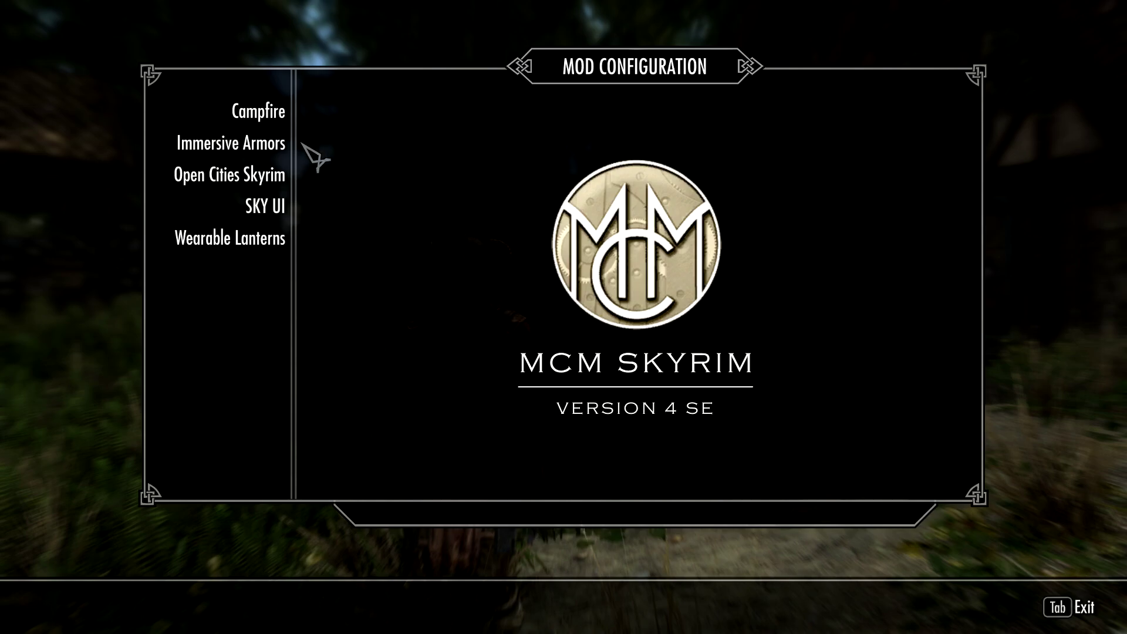
click(278, 207)
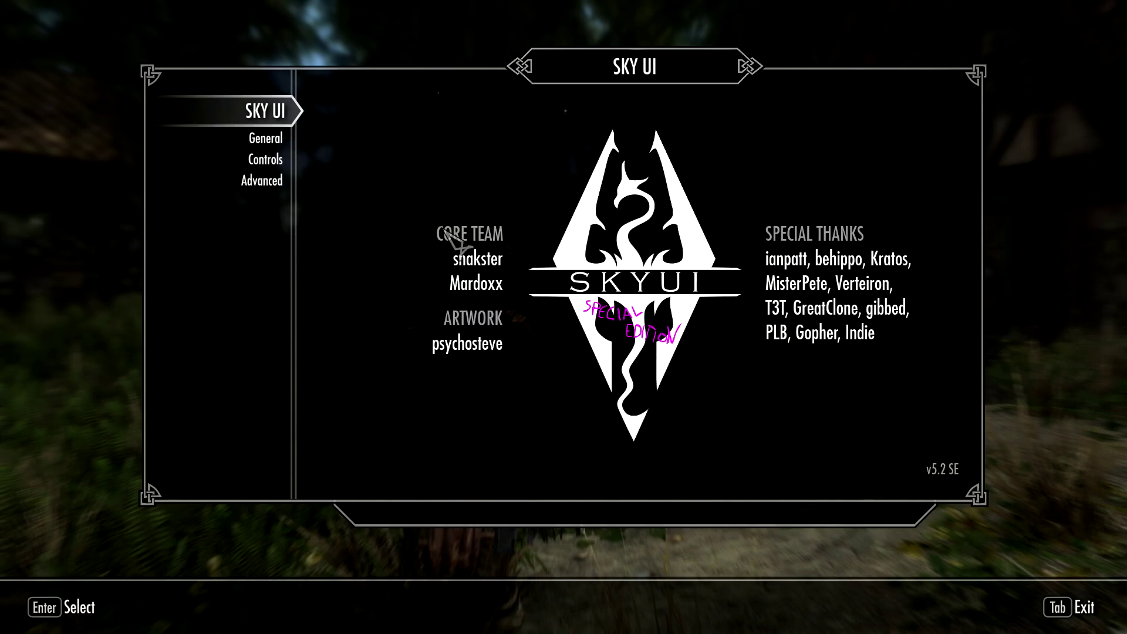
click(265, 138)
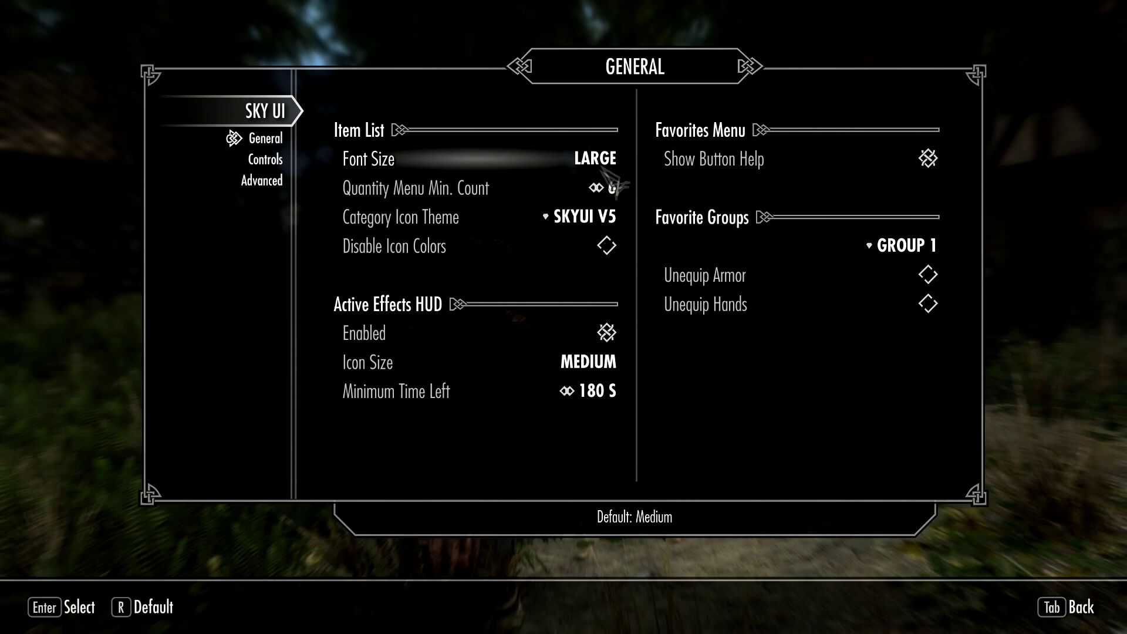
click(581, 220)
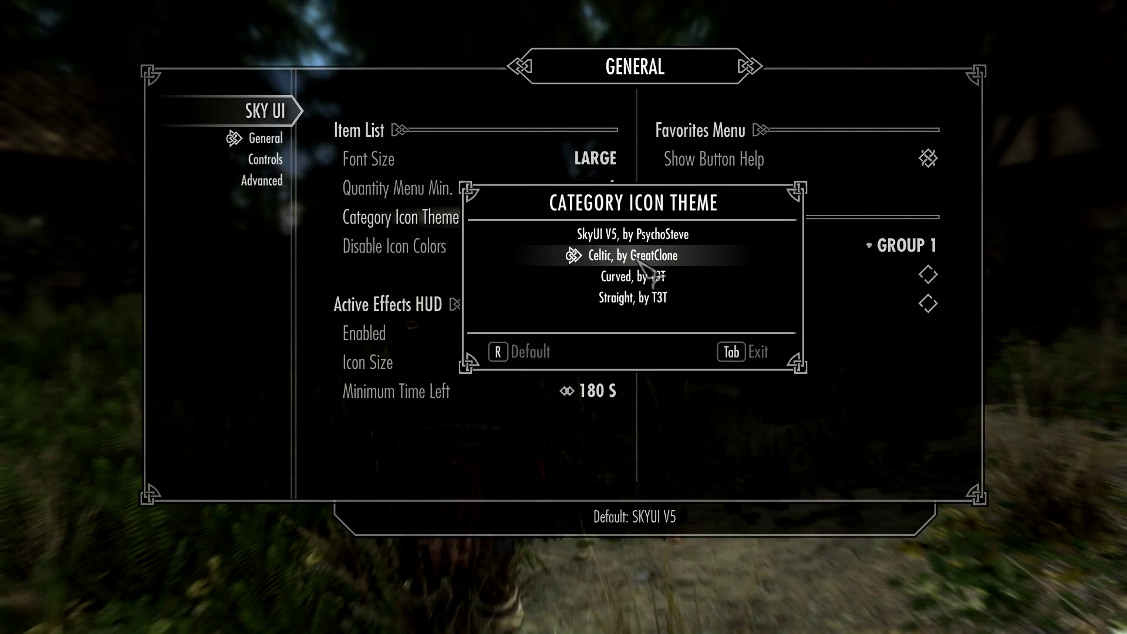
click(752, 351)
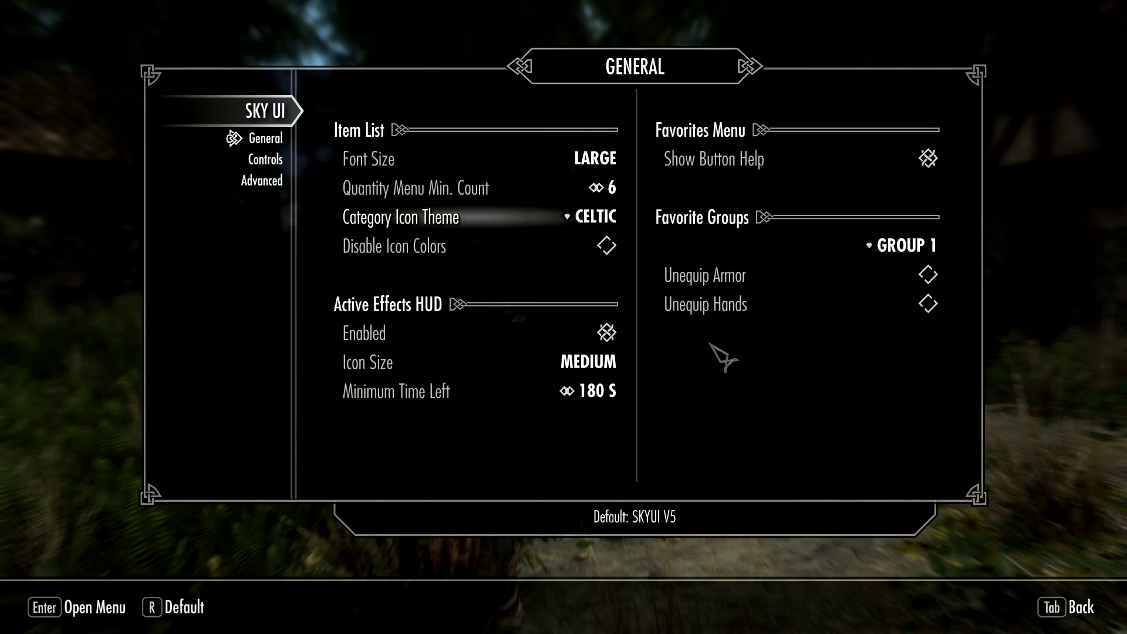
key(Tab)
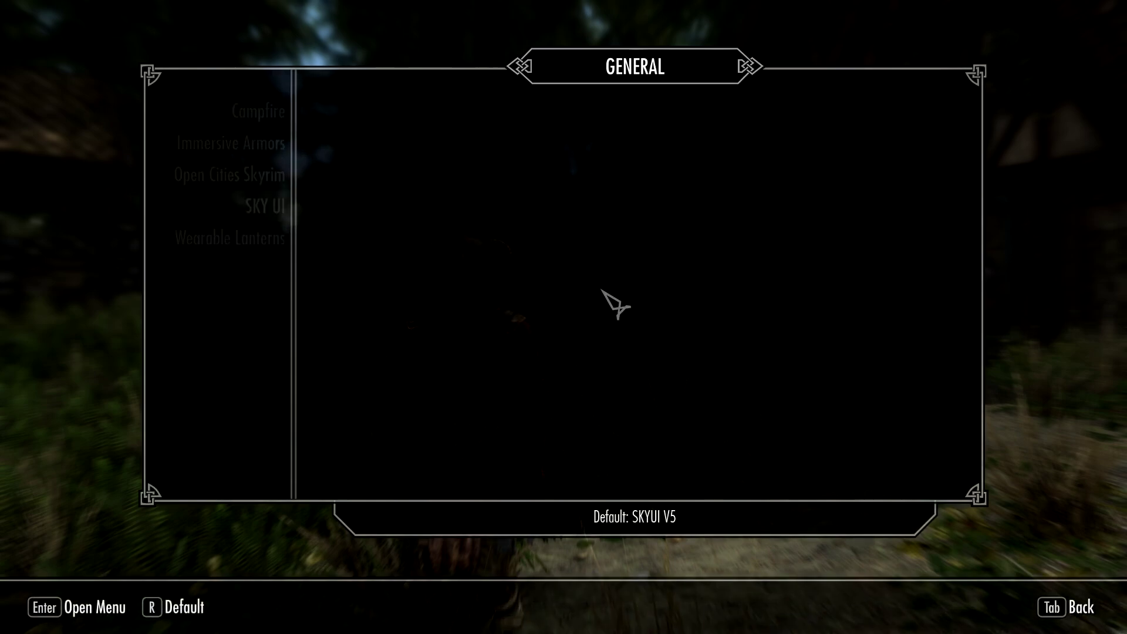
key(Tab)
key(Tab)
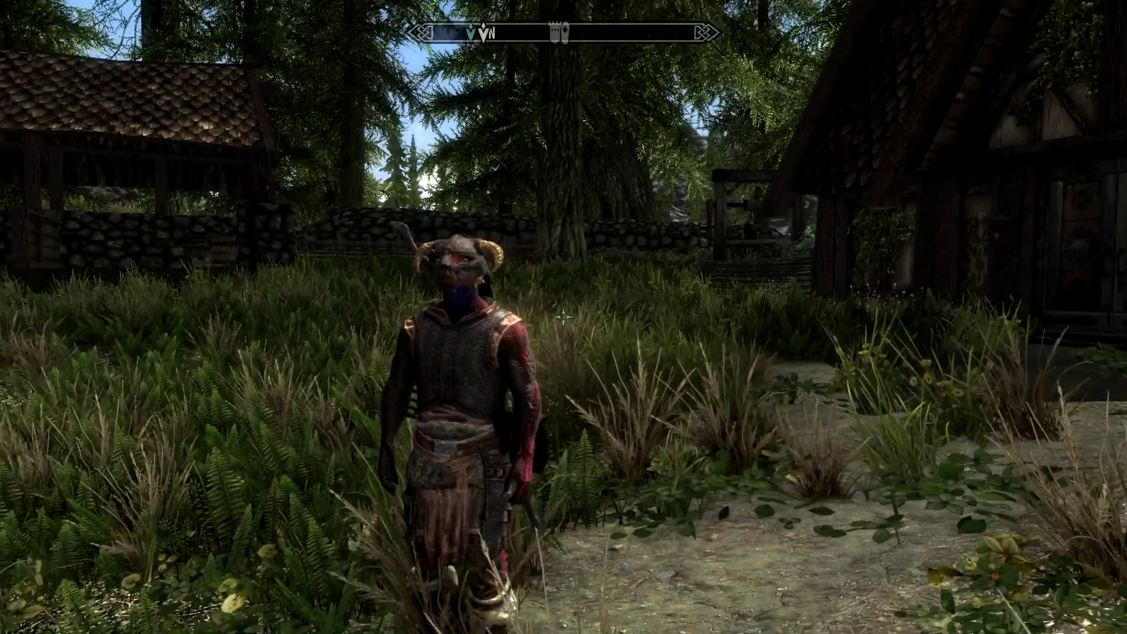
Check the category icons in the inventory, going through Weapons to Scrolls and the All list, and leave the inventory.
key(i)
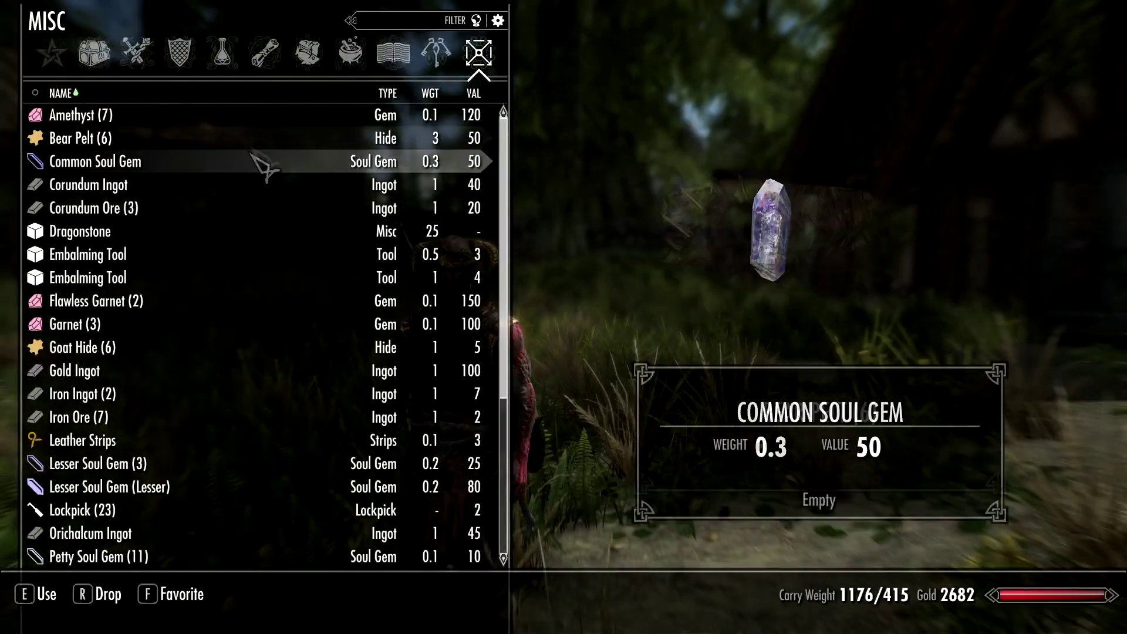
click(116, 62)
click(138, 59)
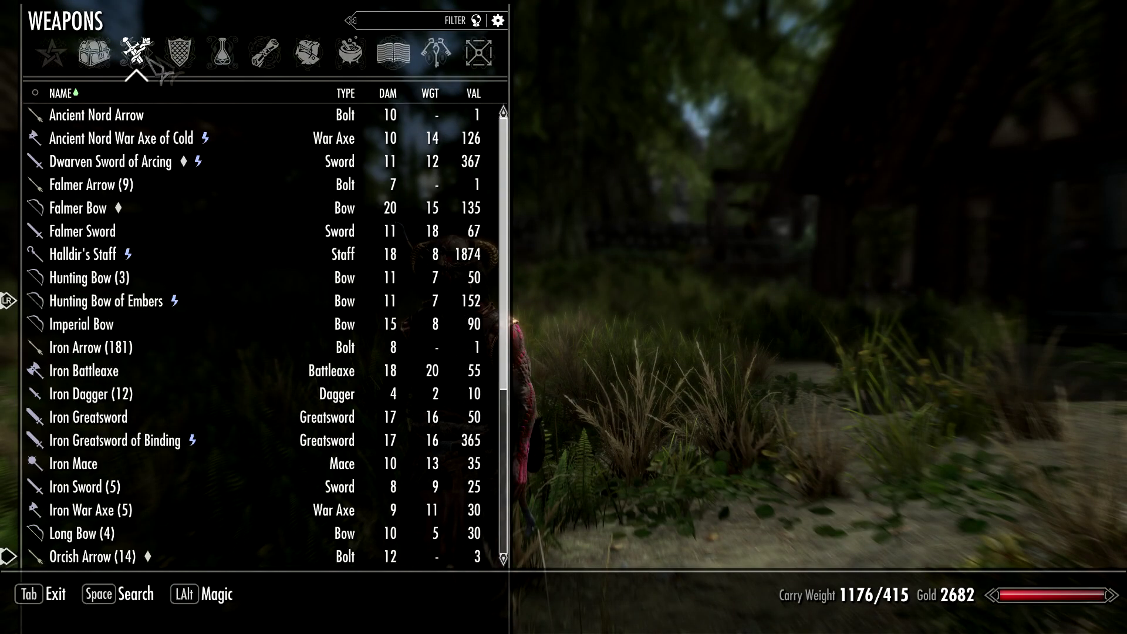
click(179, 58)
click(222, 58)
click(268, 59)
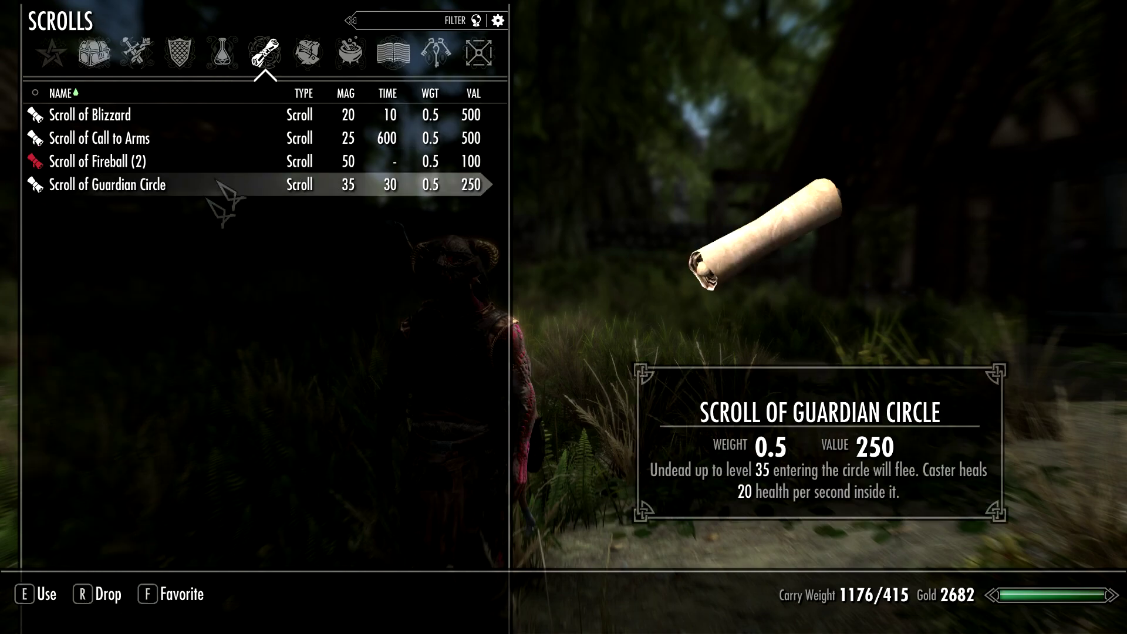
click(108, 58)
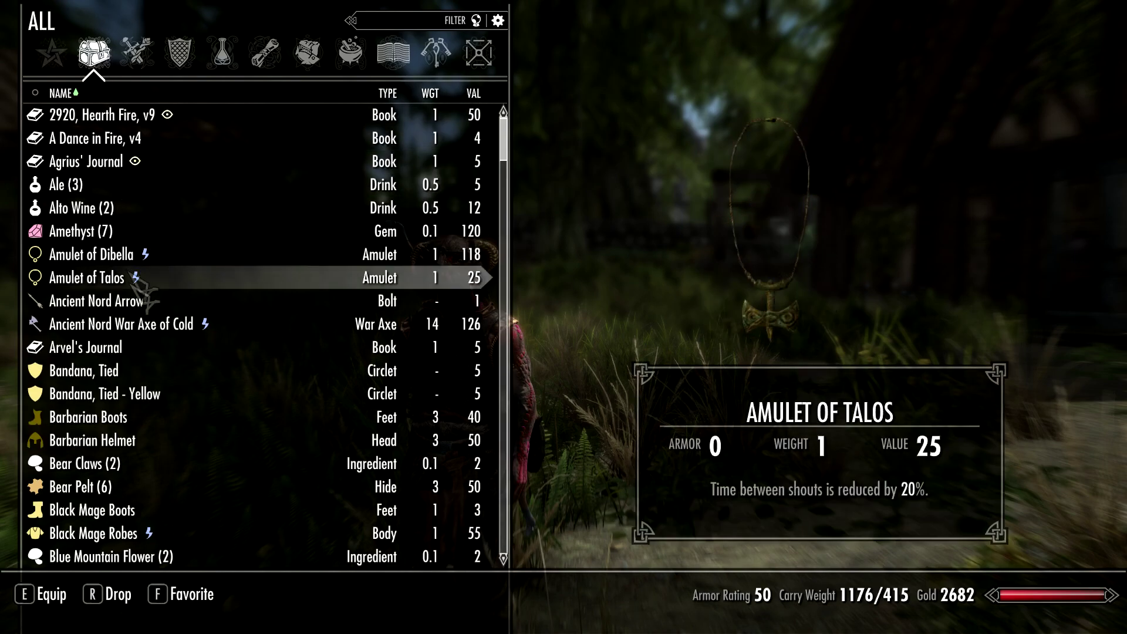
scroll(156, 464, down, 5)
scroll(156, 428, up, 4)
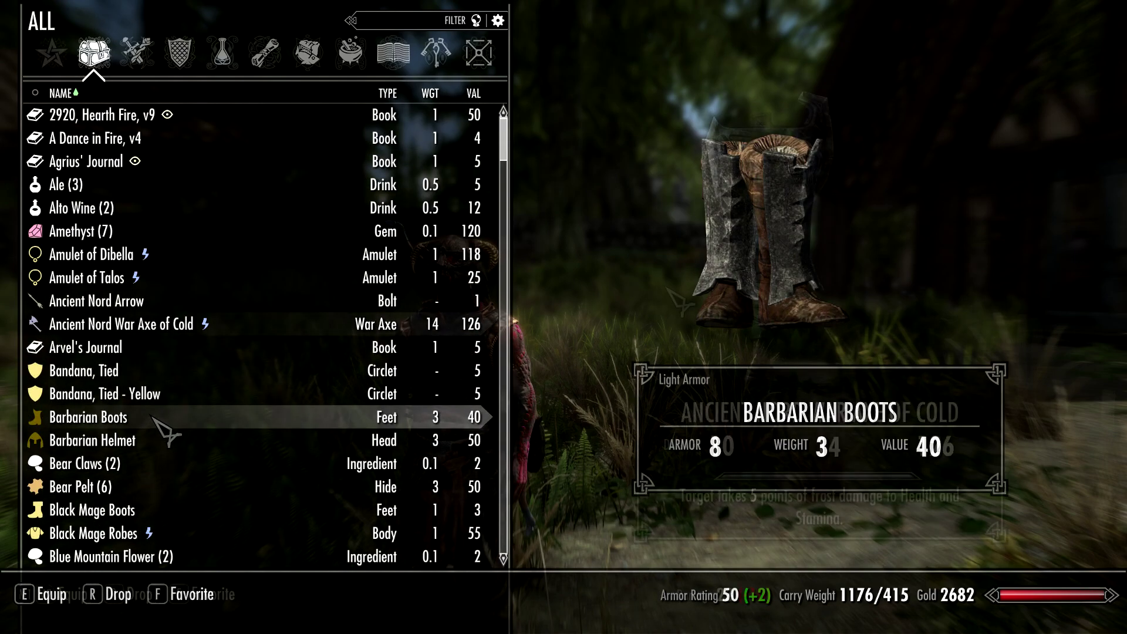
key(Tab)
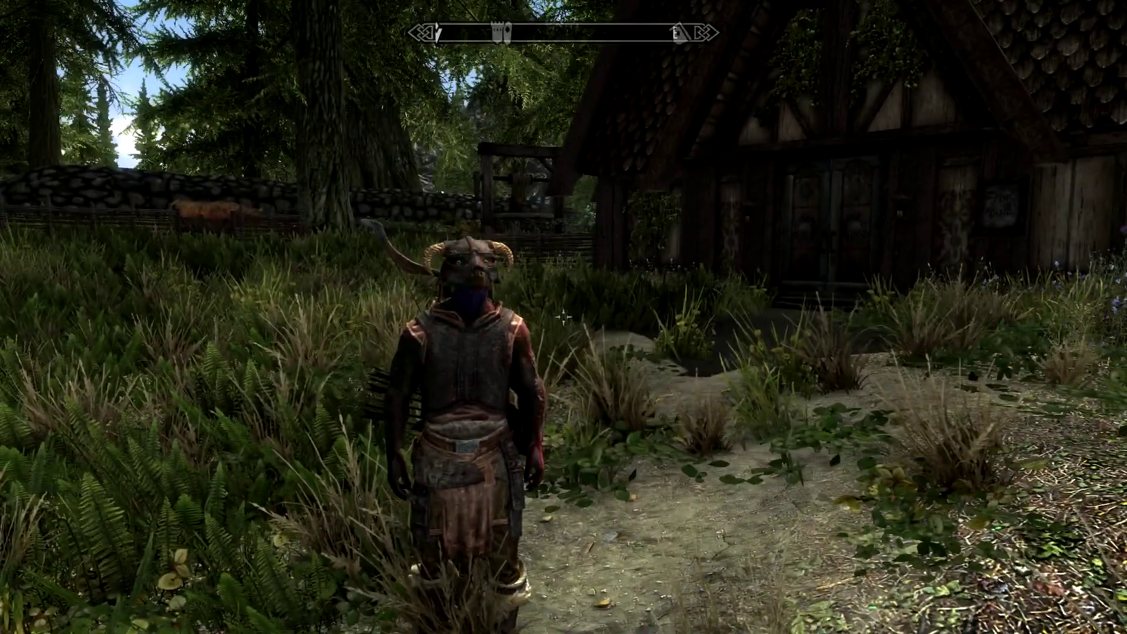
Look at the inventory's All list once more and return to the game world.
mouse_move(563, 317)
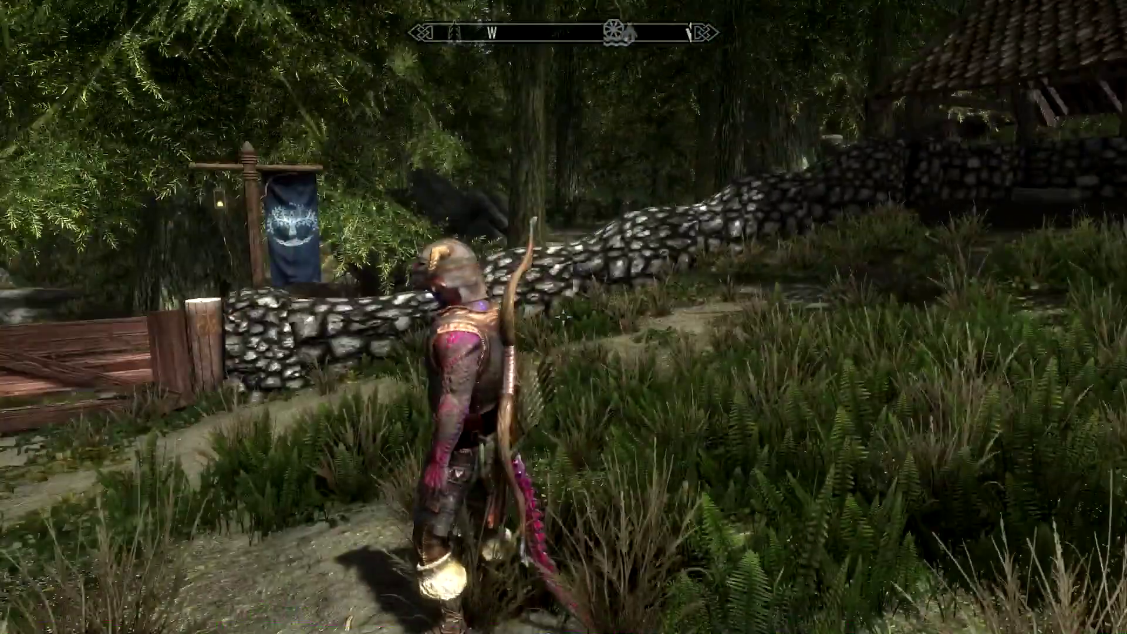
key(i)
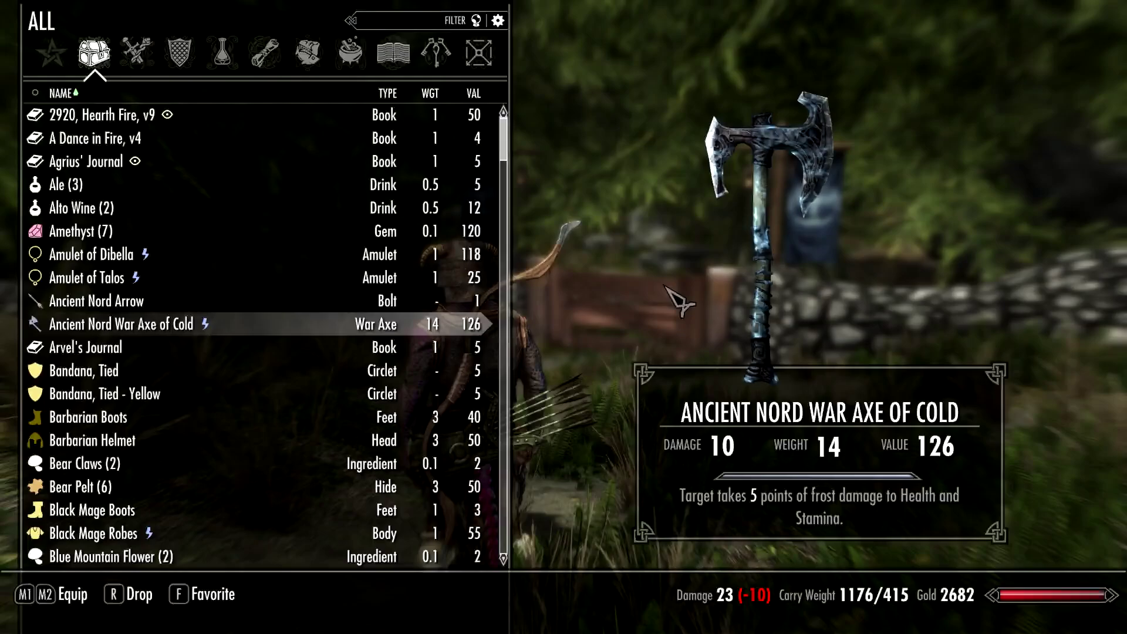
key(Tab)
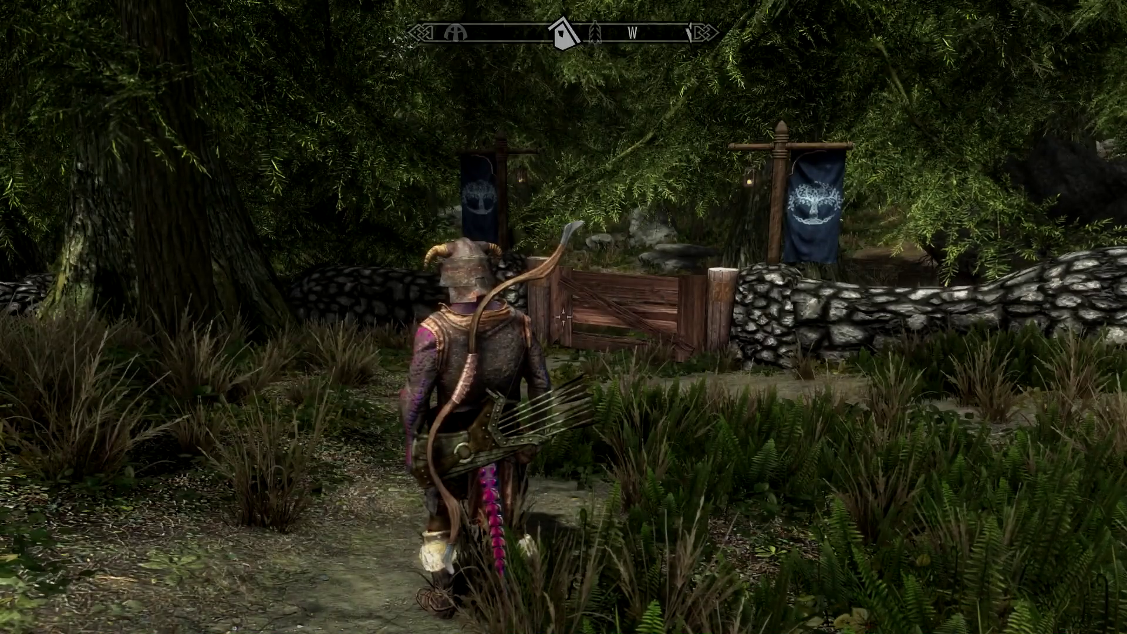